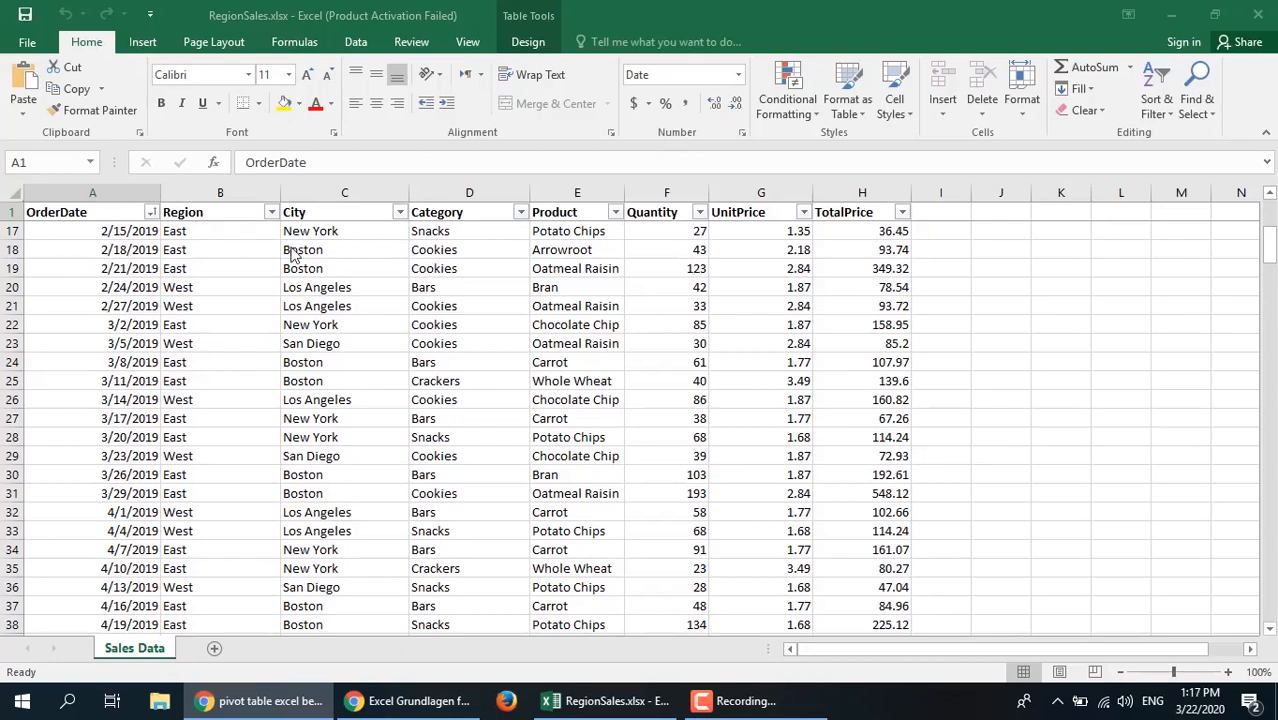
Preview the recommended PivotTables by City, including UnitPrice, TotalPrice, and Quantity with TotalPrice, and widen the dialog to fit.
left_click(141, 47)
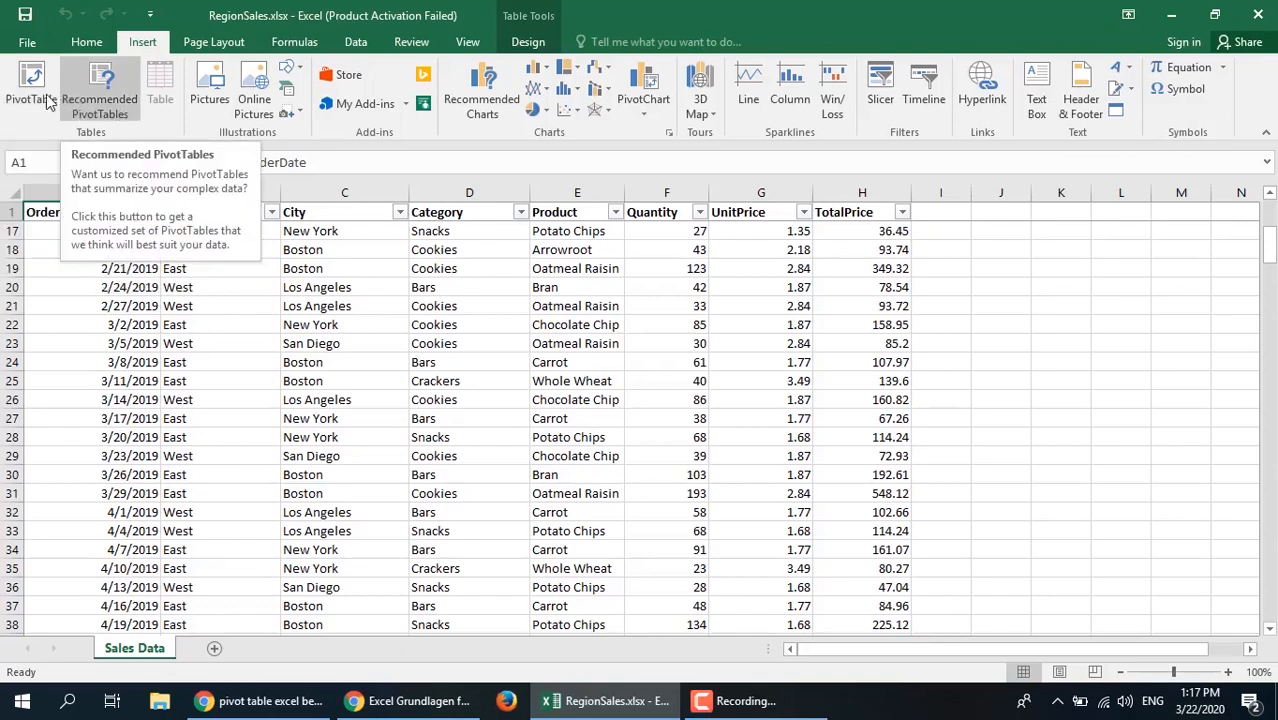
left_click(100, 88)
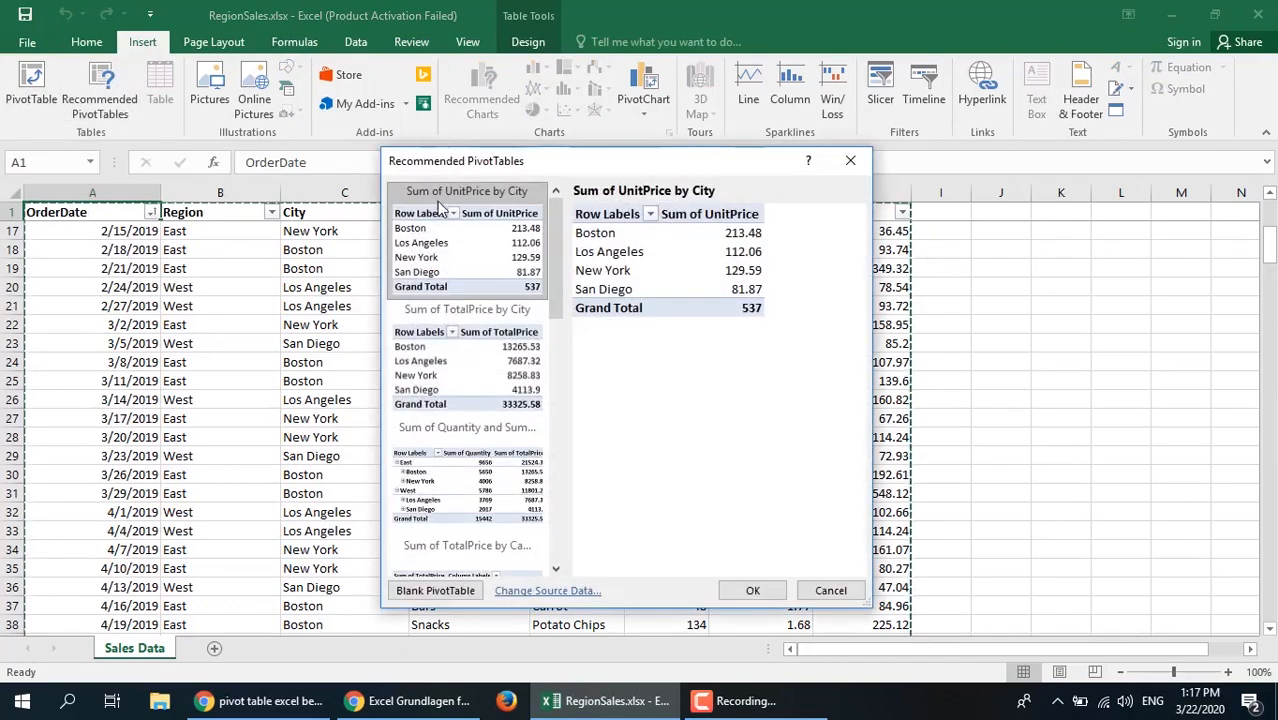
left_click_drag(552, 215, 548, 229)
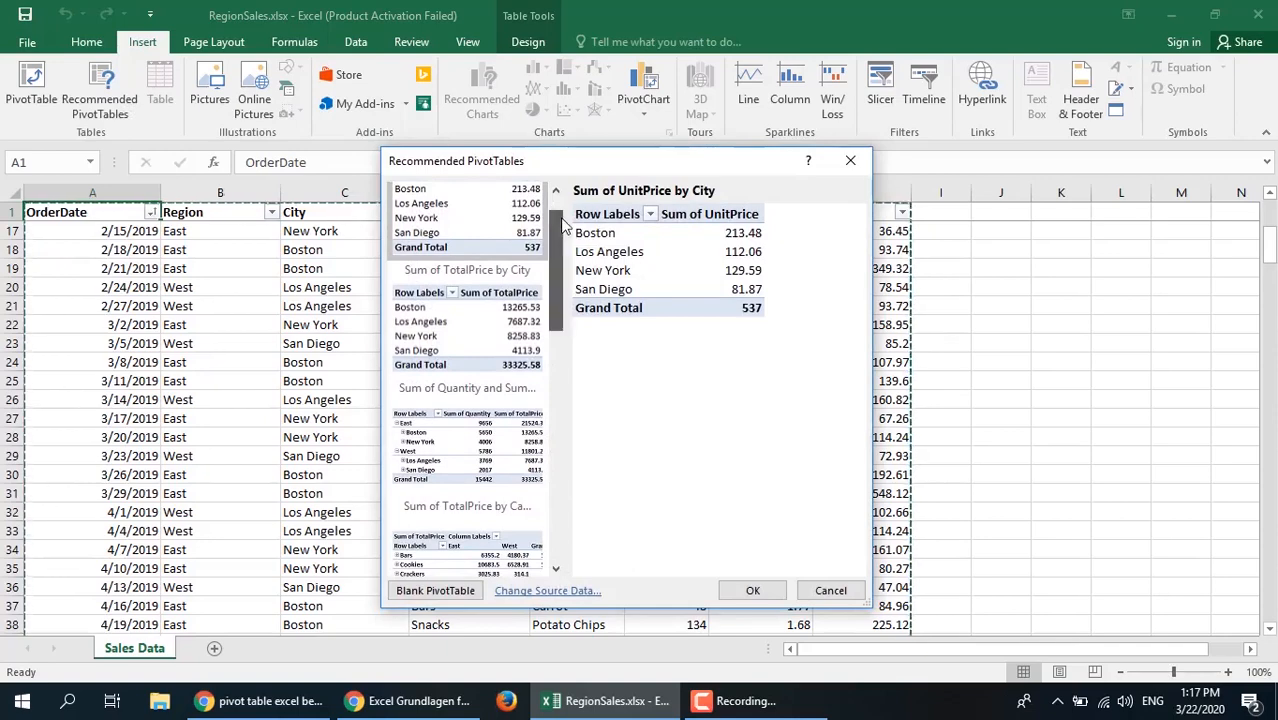
left_click_drag(556, 231, 558, 218)
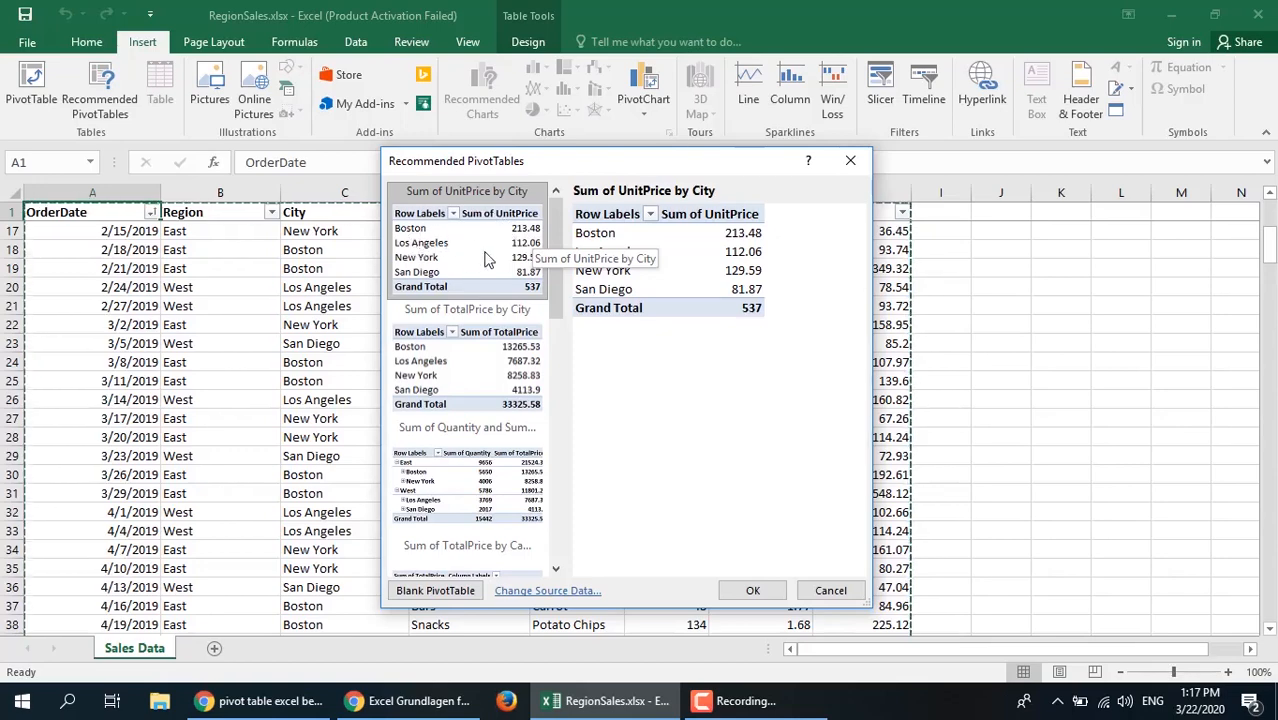
left_click(484, 333)
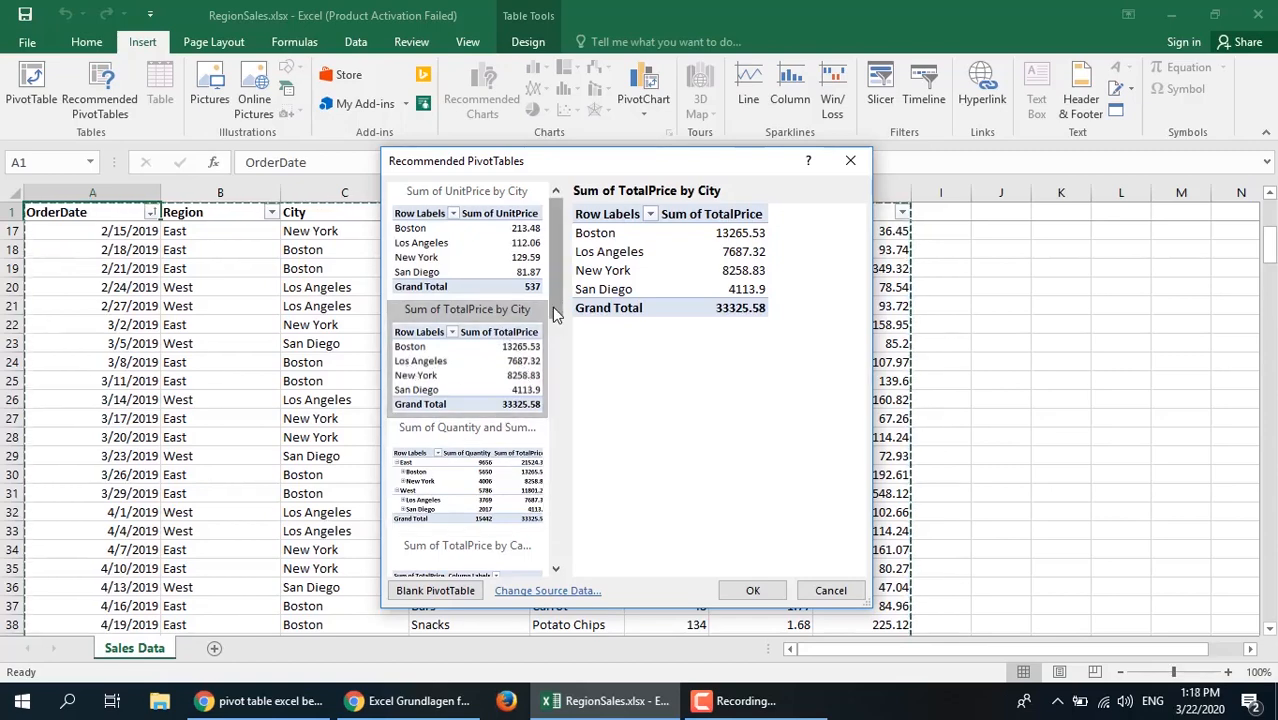
scroll(551, 321, "down", 2)
left_click(412, 363)
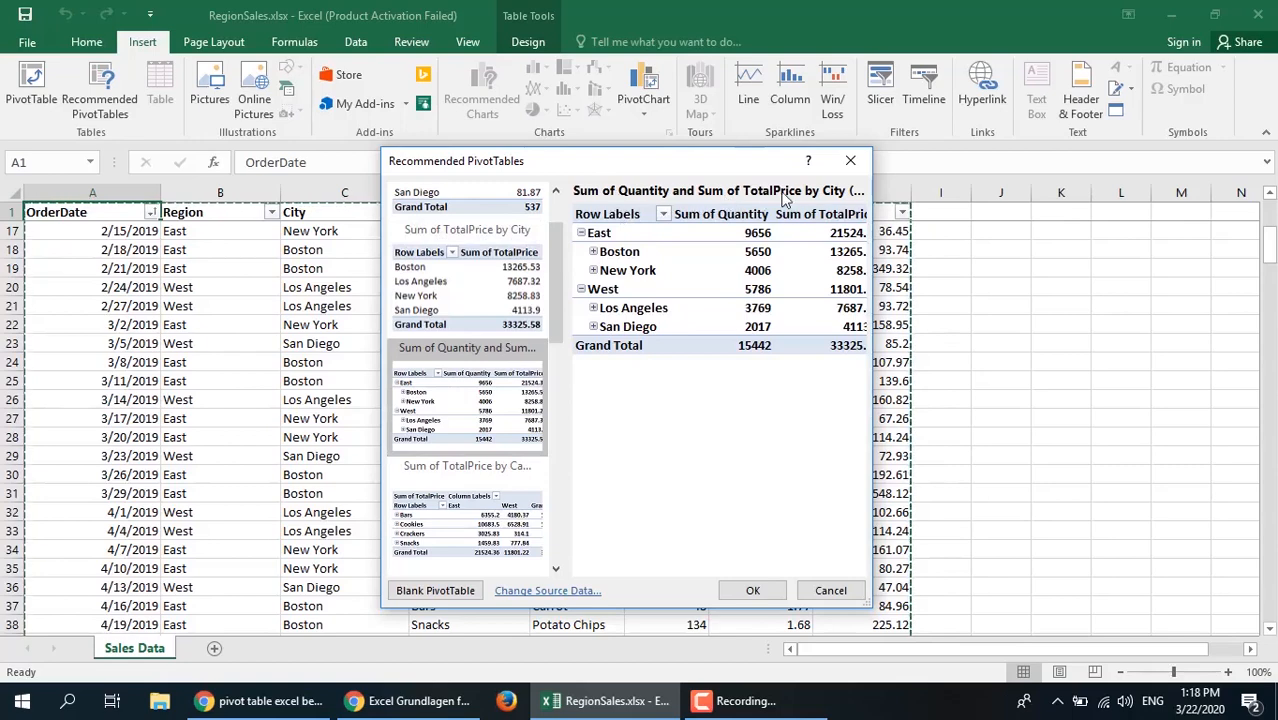
left_click_drag(874, 207, 1030, 207)
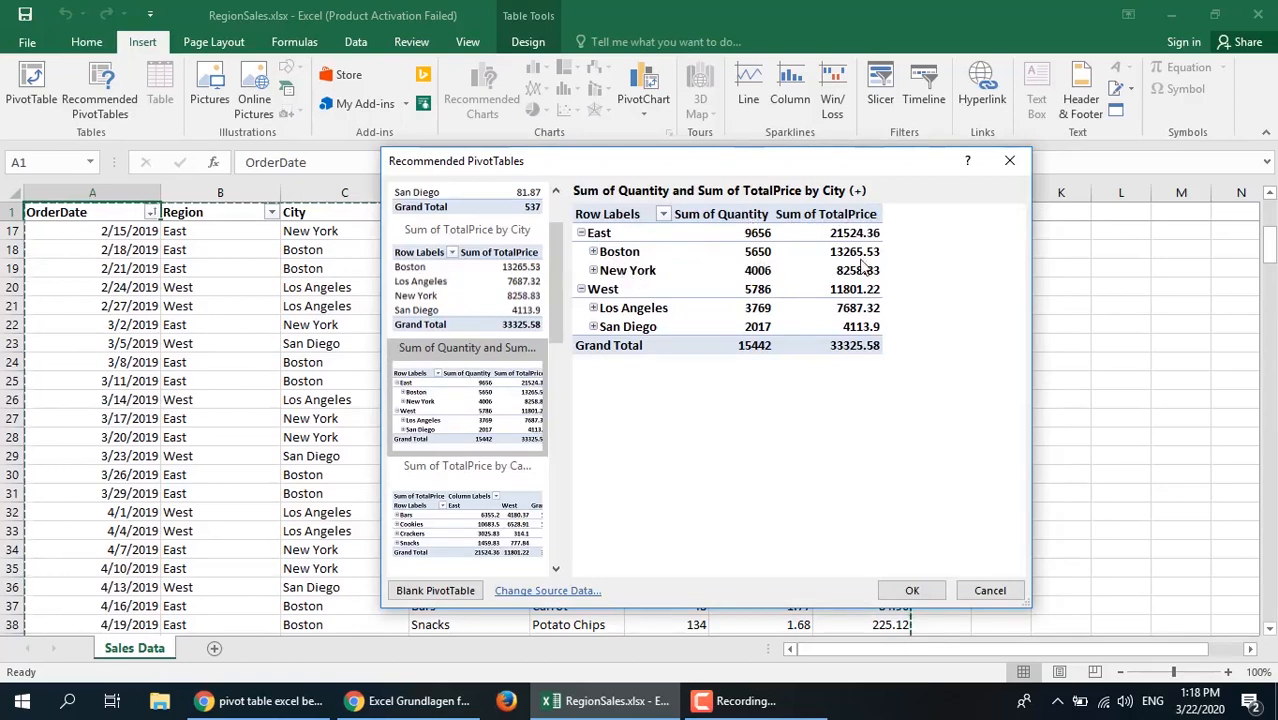
Preview the recommended PivotTables summing TotalPrice, UnitPrice and Quantity by Category and Region, and close the suggestions without inserting one.
left_click(477, 508)
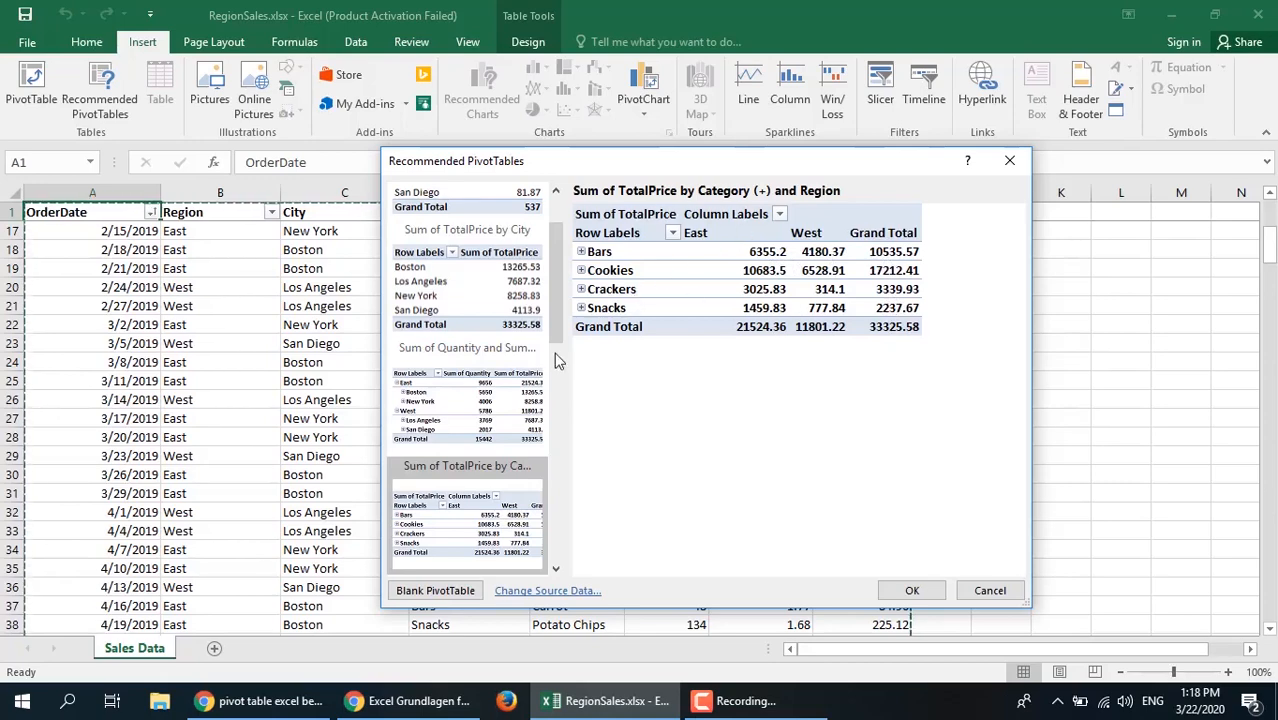
left_click_drag(554, 300, 549, 411)
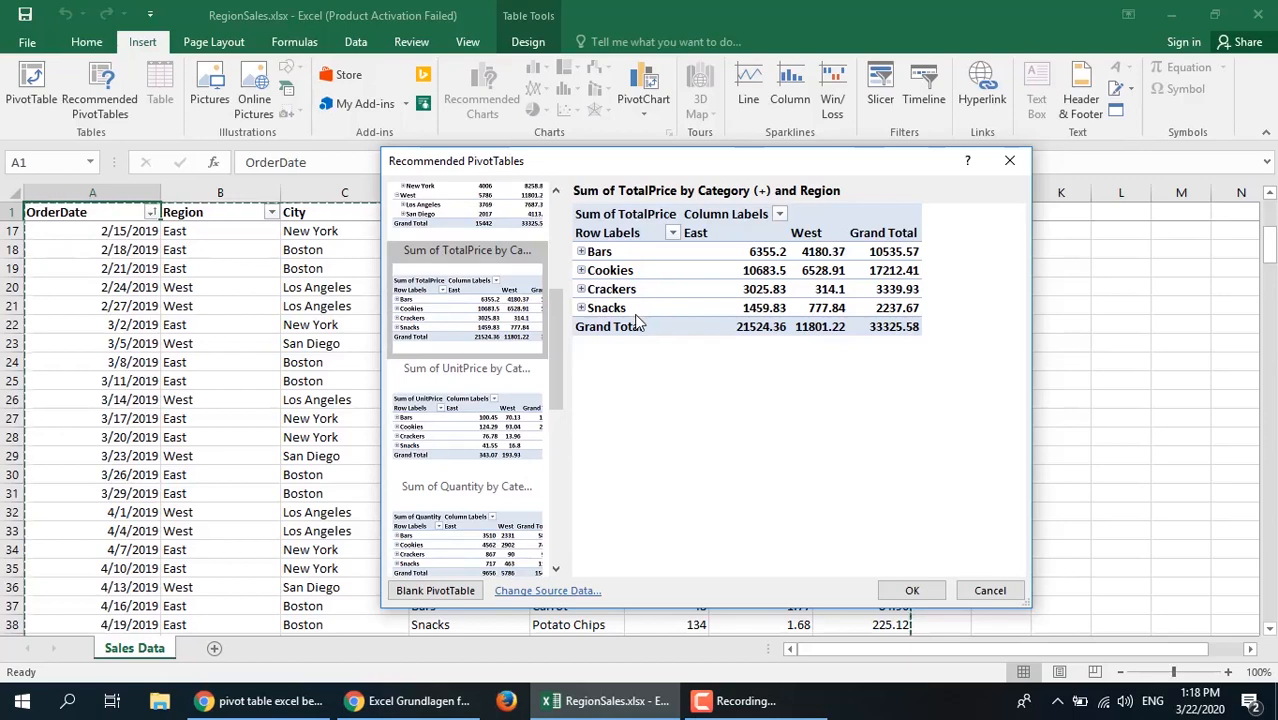
left_click(497, 412)
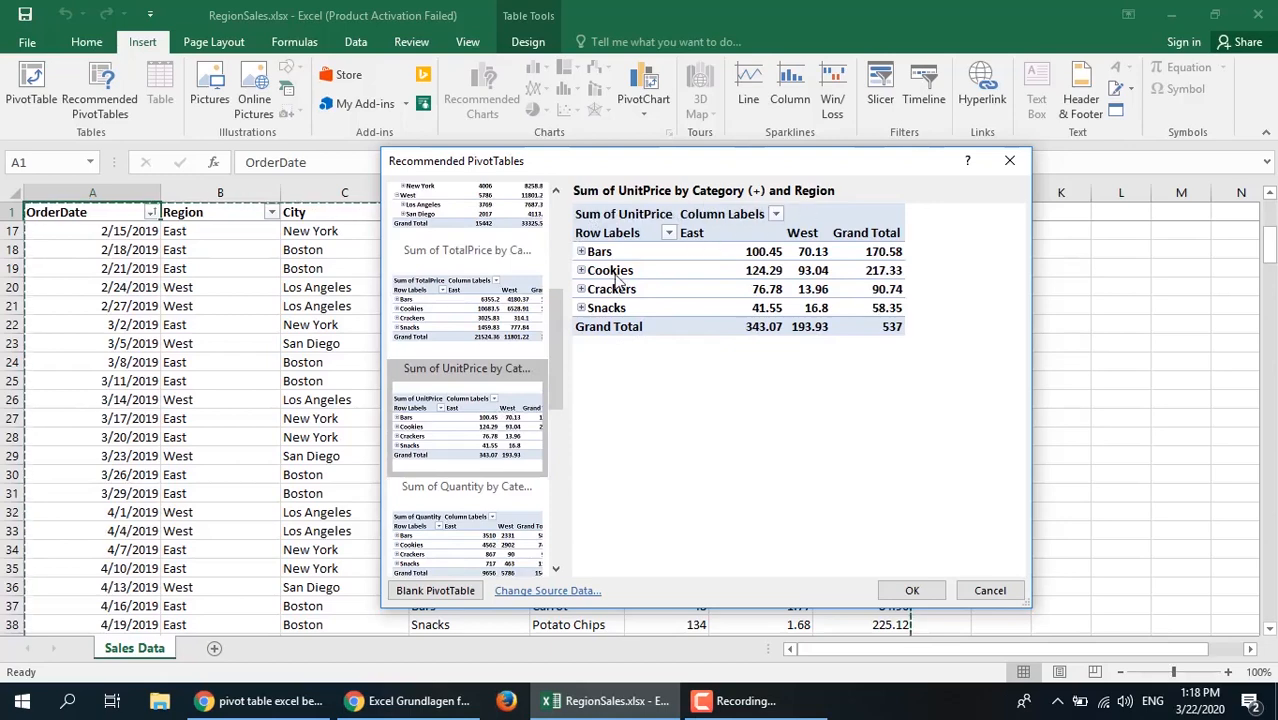
left_click(484, 528)
left_click_drag(560, 344, 540, 528)
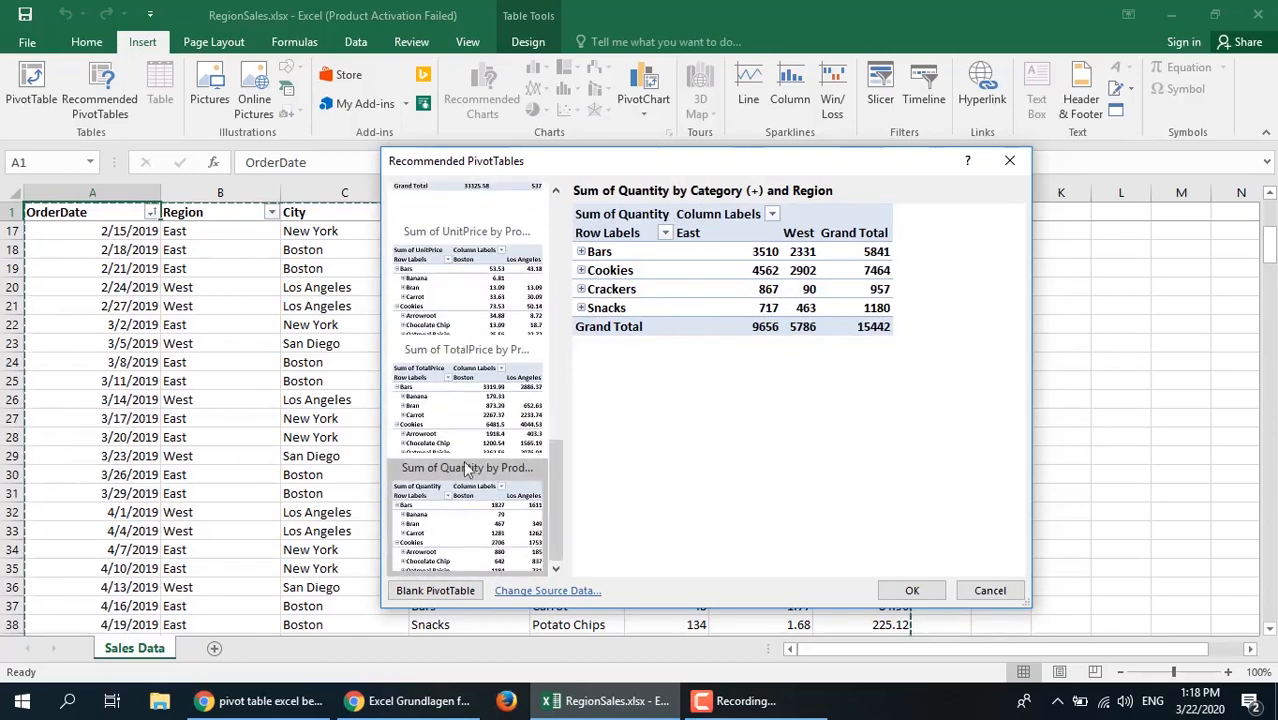
left_click_drag(555, 485, 549, 543)
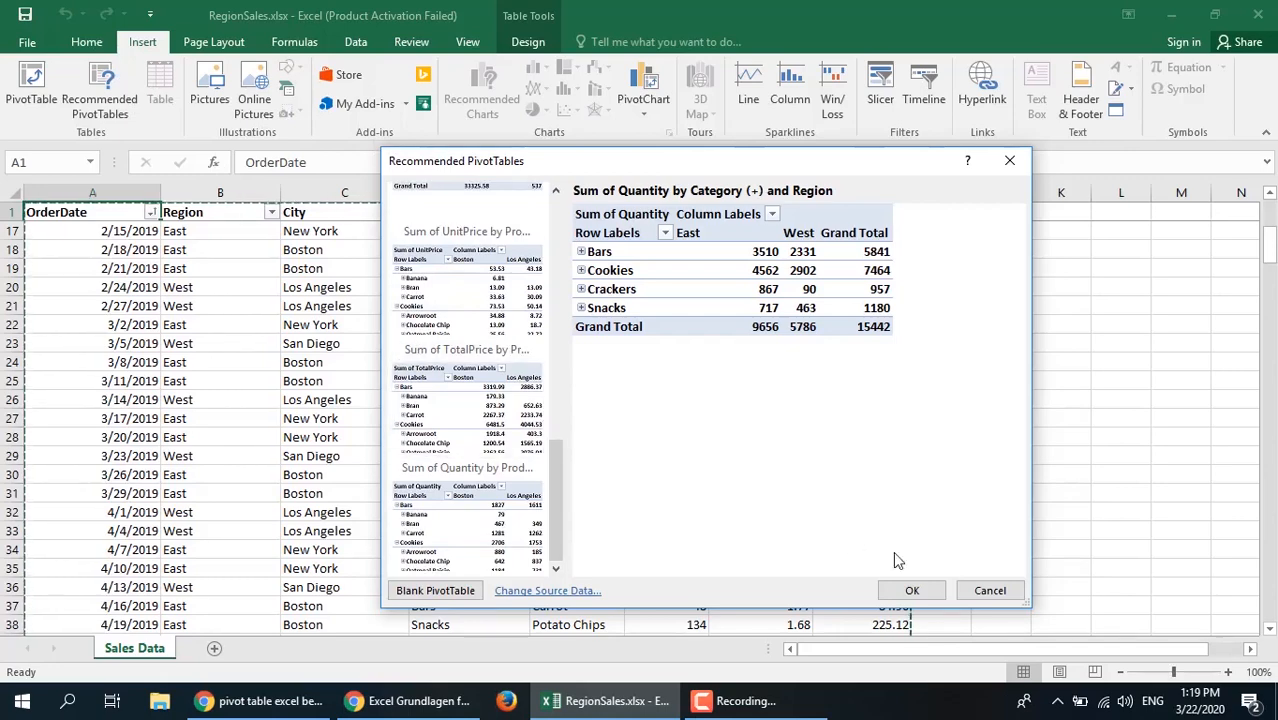
key("Escape")
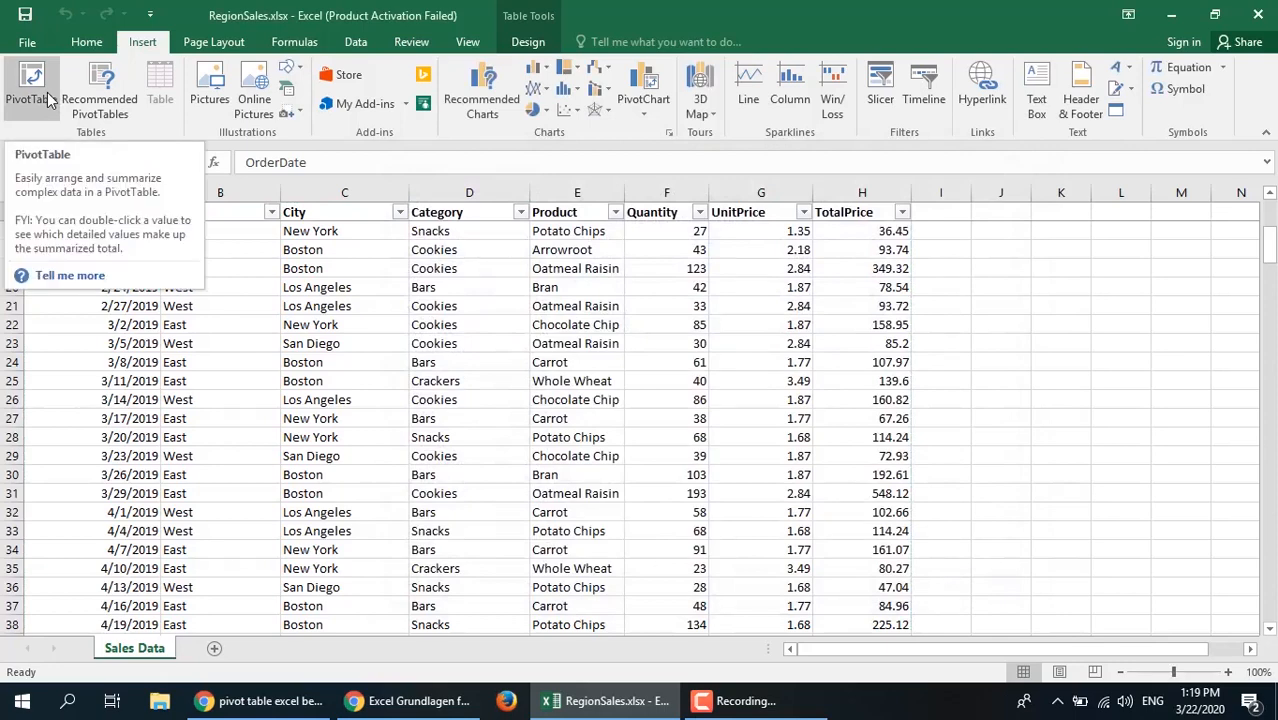
Create a blank PivotTable from the Sales_Data table on a new worksheet.
left_click(30, 90)
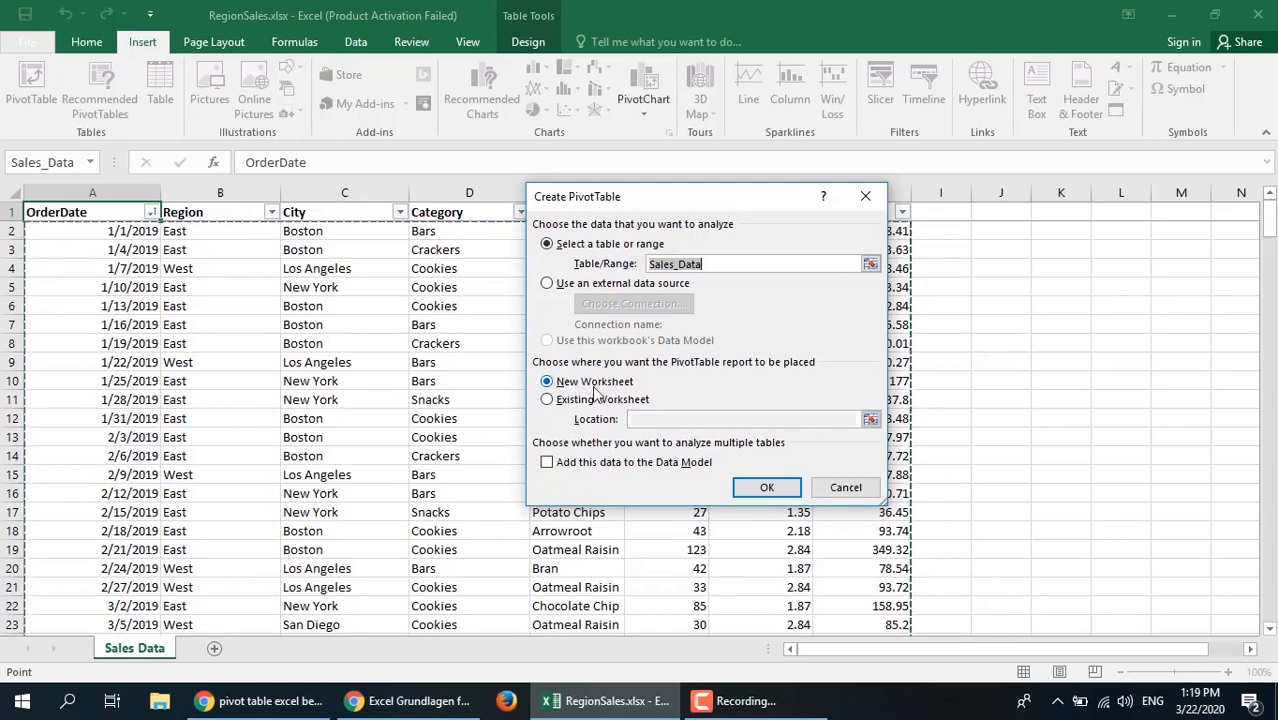
left_click(770, 487)
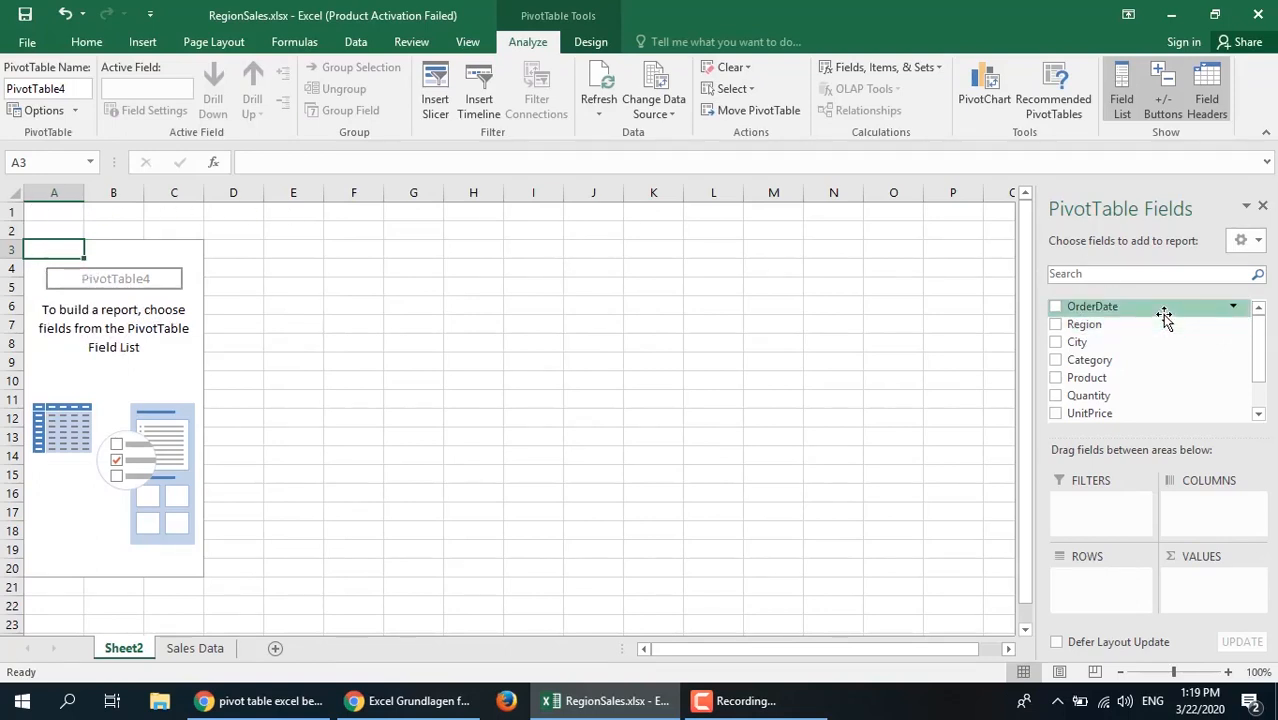
Add the City field to the PivotTable rows and the TotalPrice field to the values.
mouse_move(1258, 323)
left_mouse_down()
mouse_move(1261, 372)
mouse_move(1260, 338)
left_mouse_up()
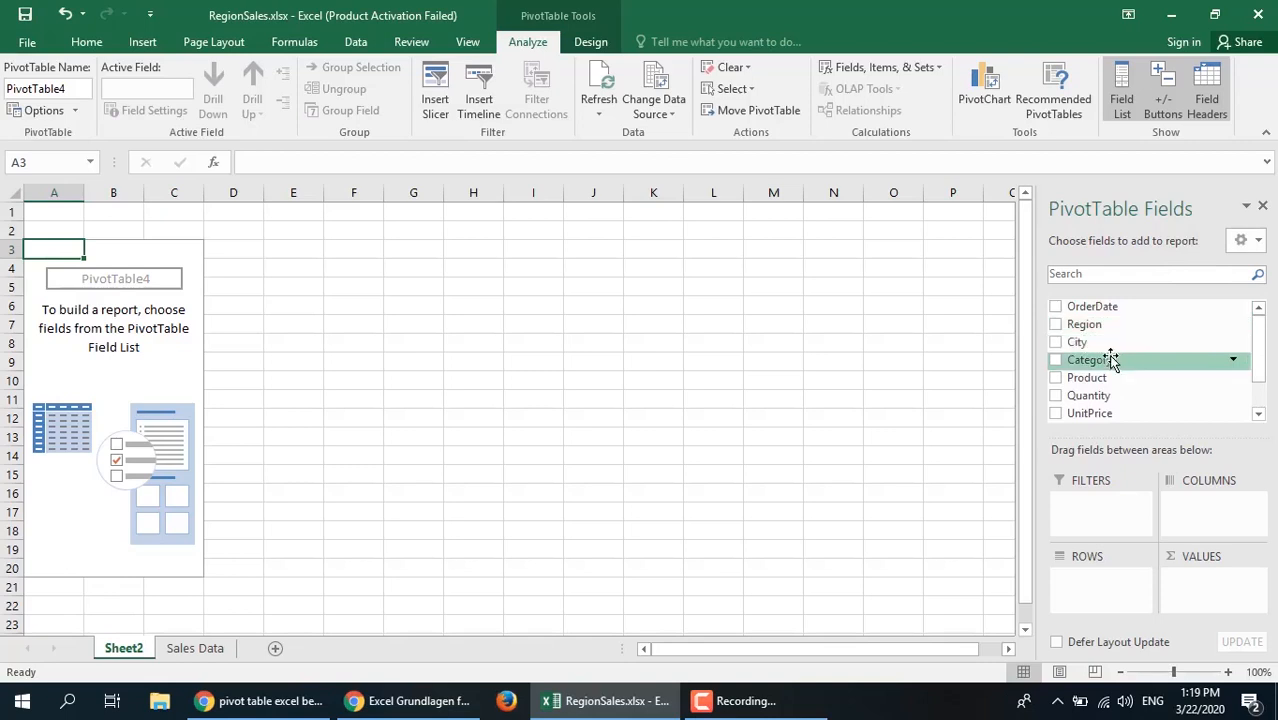
left_click_drag(1258, 363, 1258, 397)
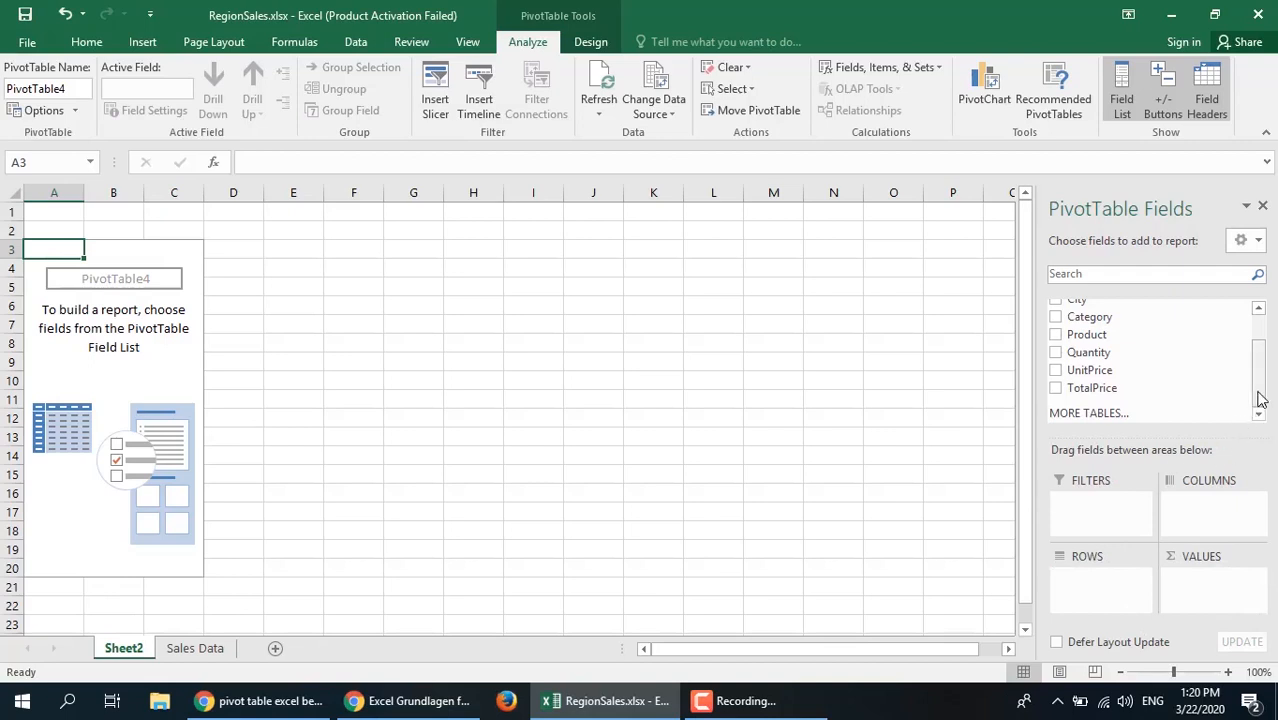
scroll(1268, 358, "up", 2)
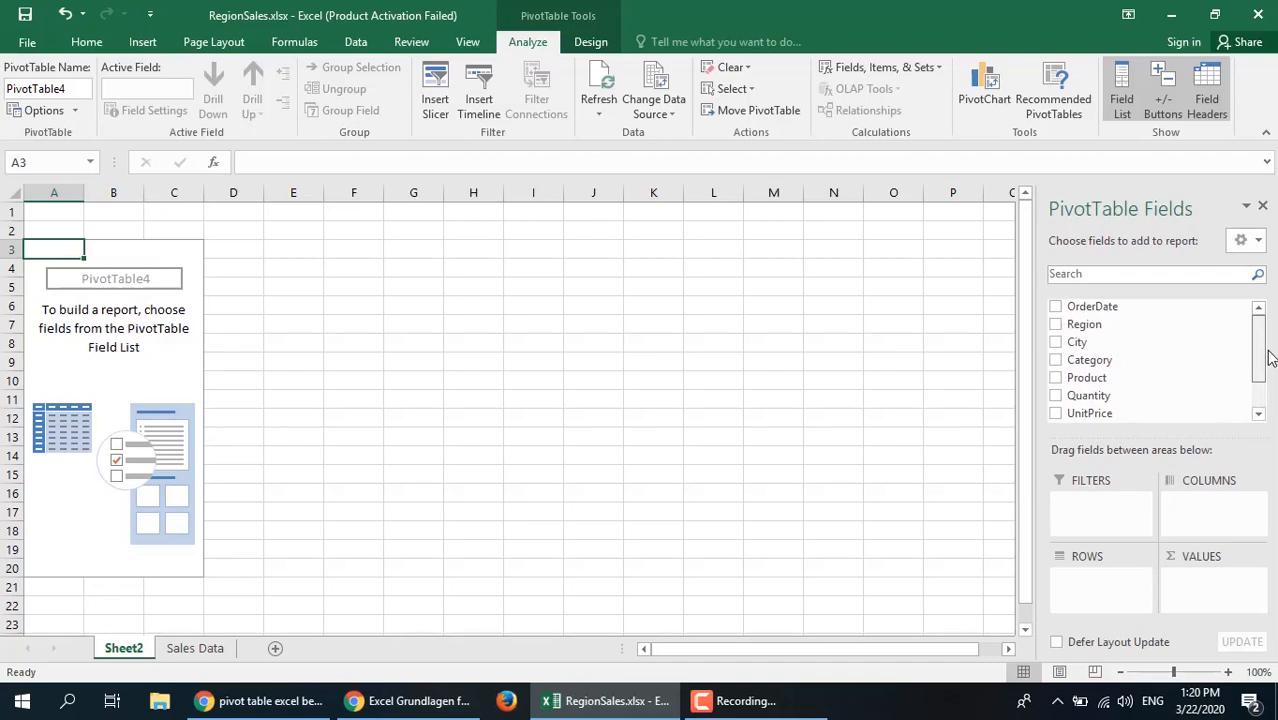
scroll(1268, 358, "down", 2)
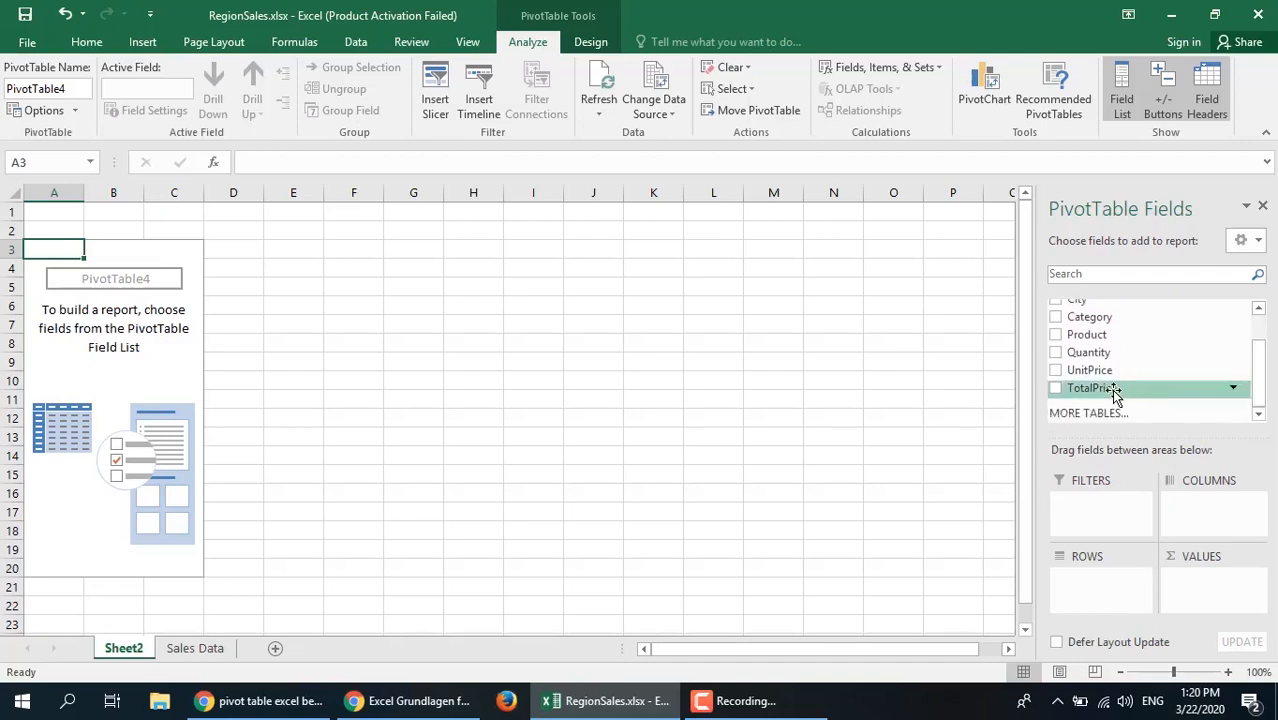
left_click_drag(1259, 386, 1261, 360)
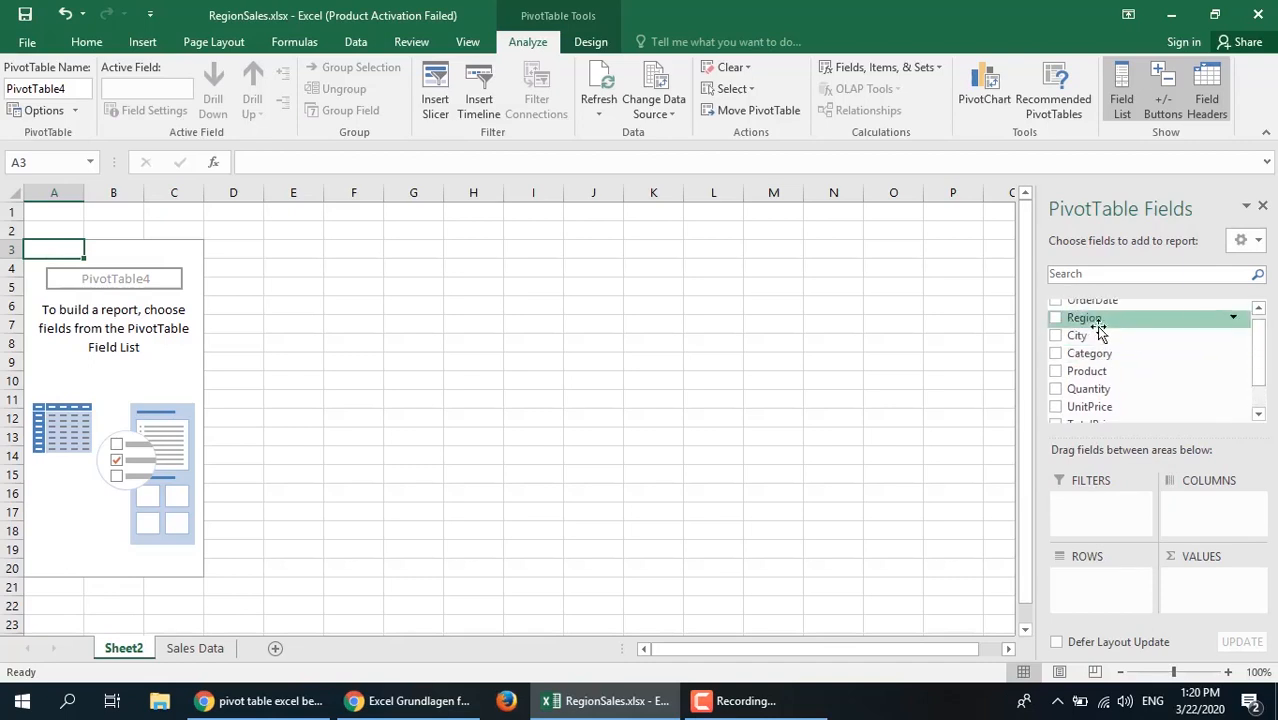
left_click(1058, 336)
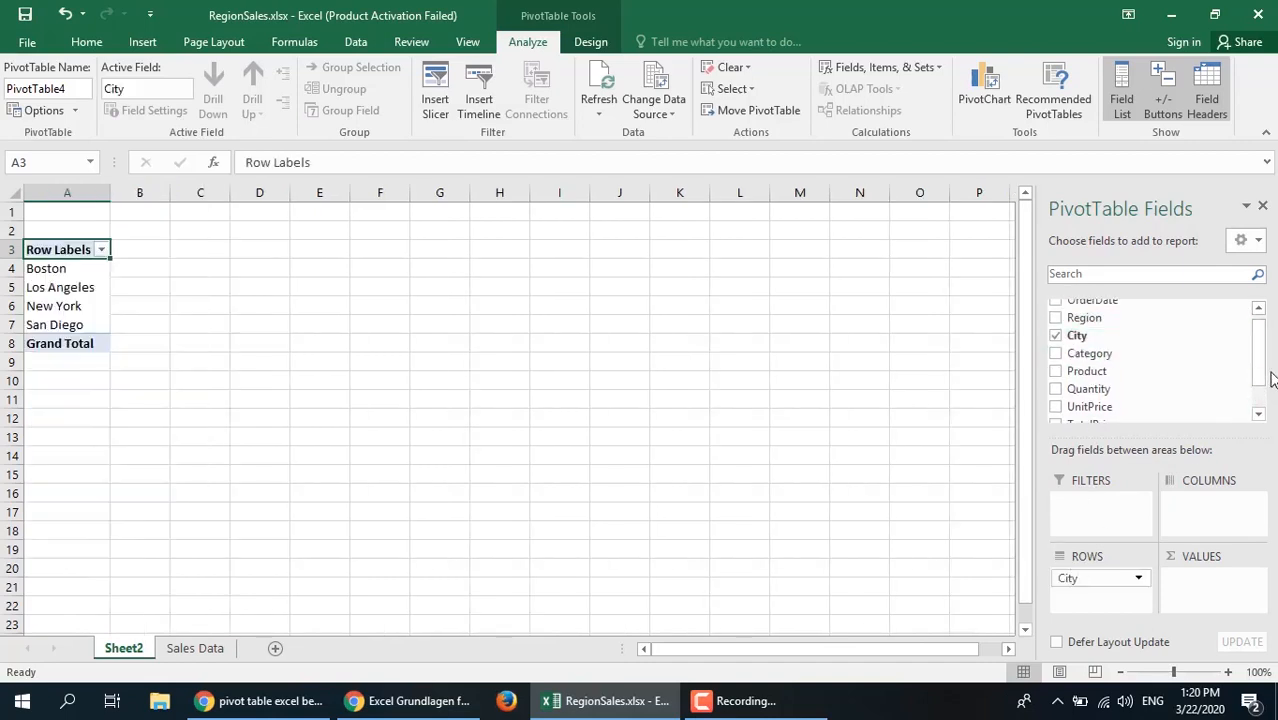
left_click_drag(1260, 360, 1235, 457)
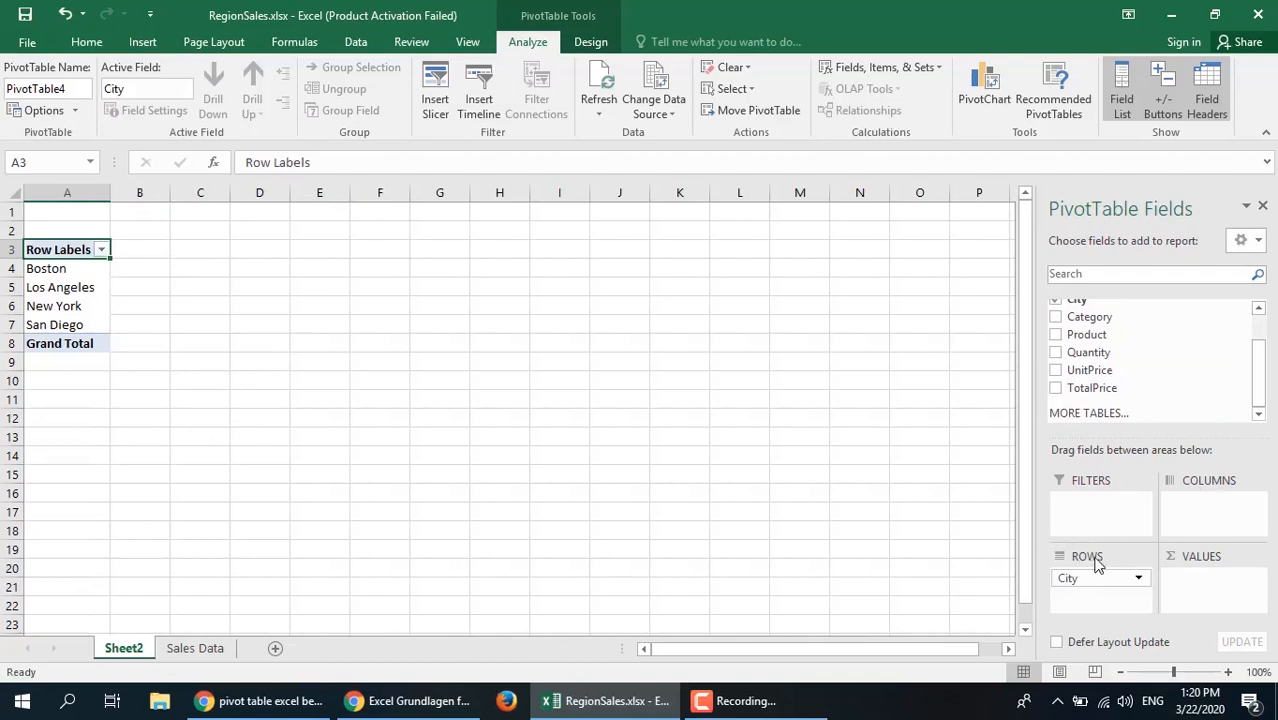
left_click(1057, 390)
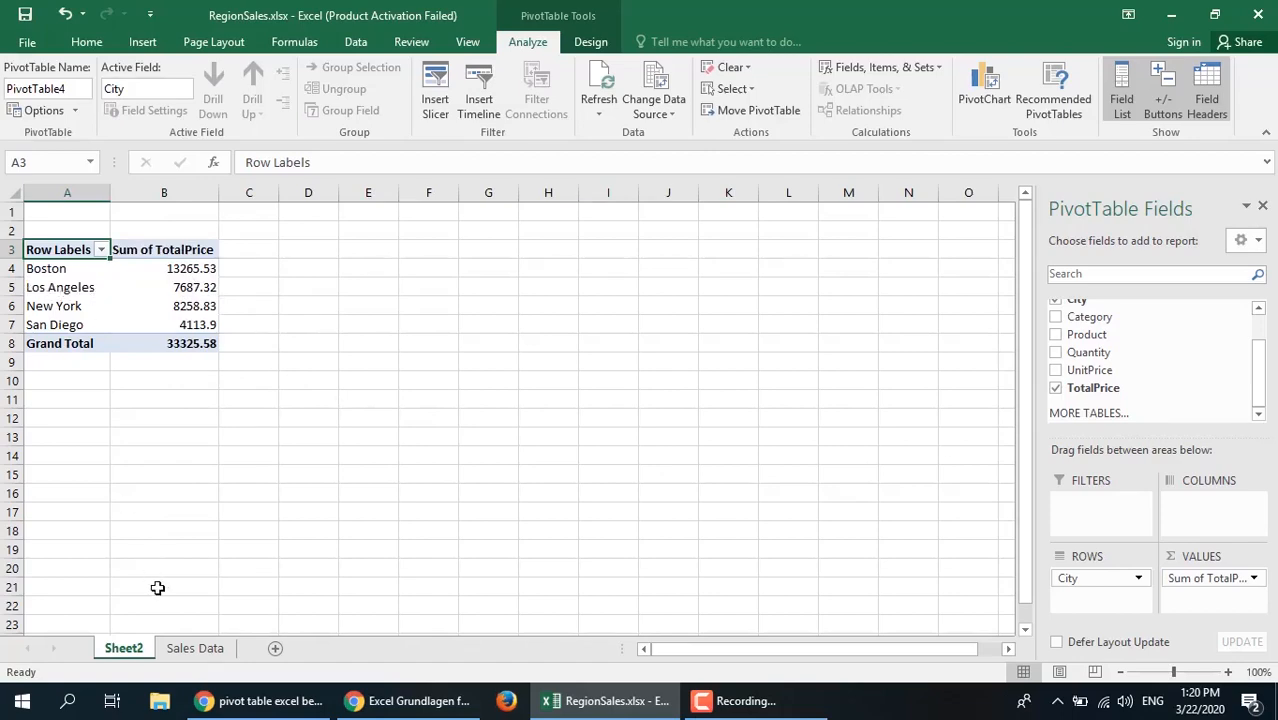
Examine the cities and their TotalPrice entries on the Sales Data sheet, and return to the PivotTable on Sheet2.
left_click(197, 648)
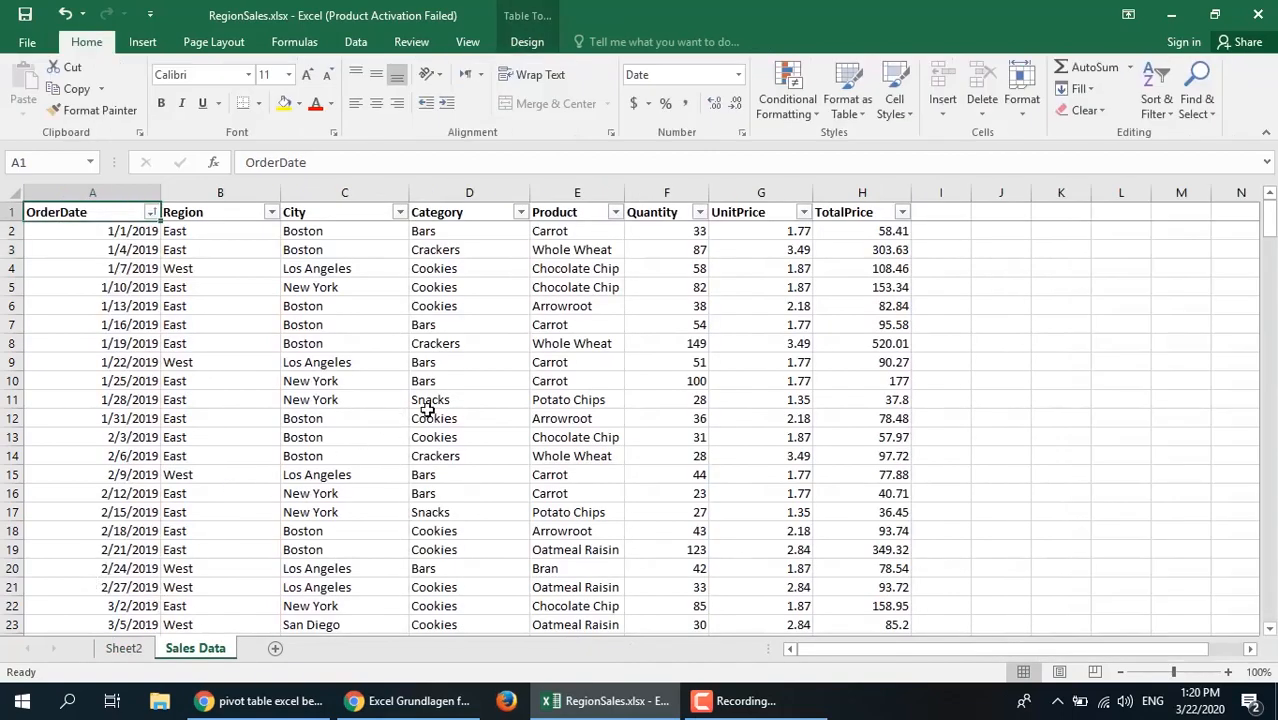
left_click(312, 266)
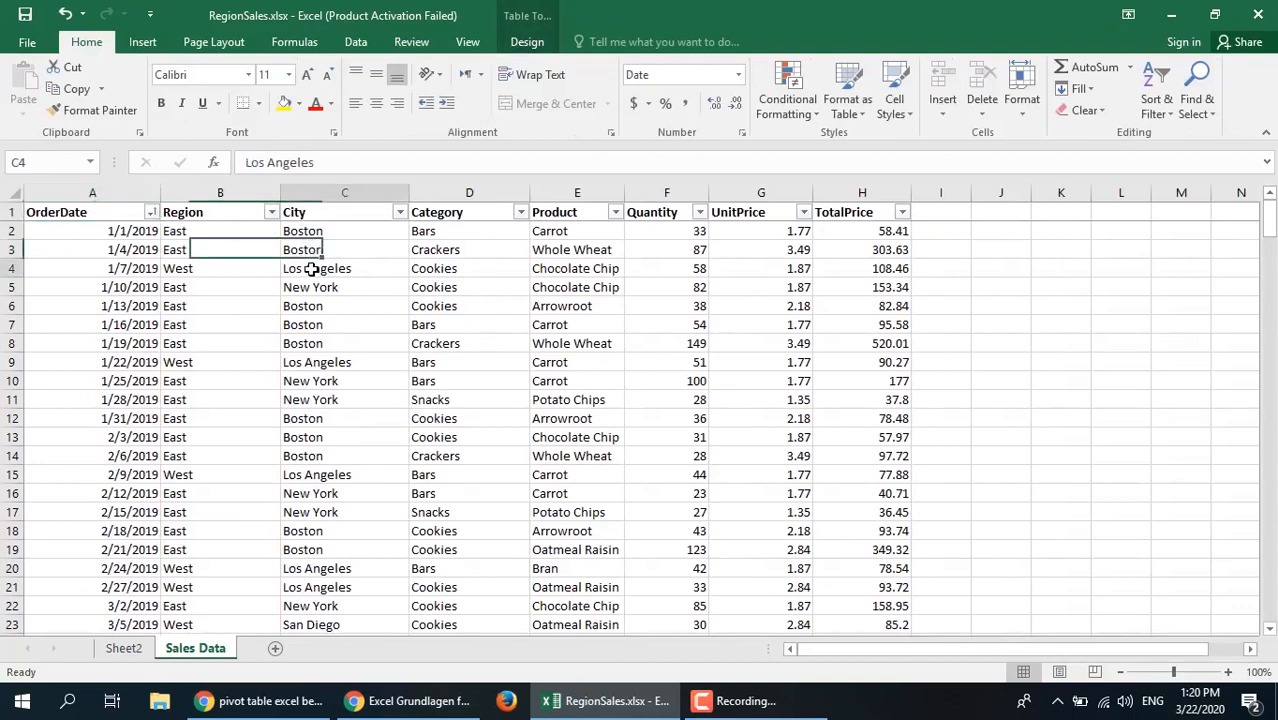
left_click(843, 267)
left_click(372, 364)
left_click(858, 362)
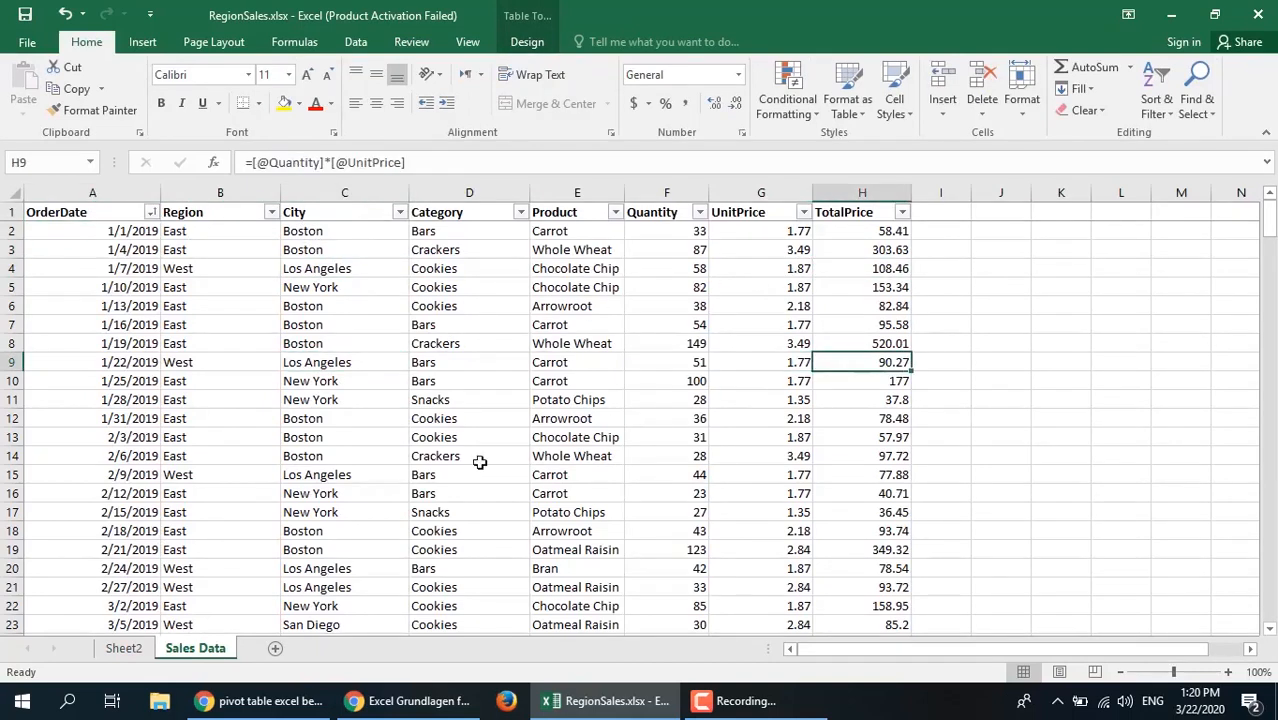
left_click(337, 475)
left_click(862, 474)
scroll(375, 562, "down", 3)
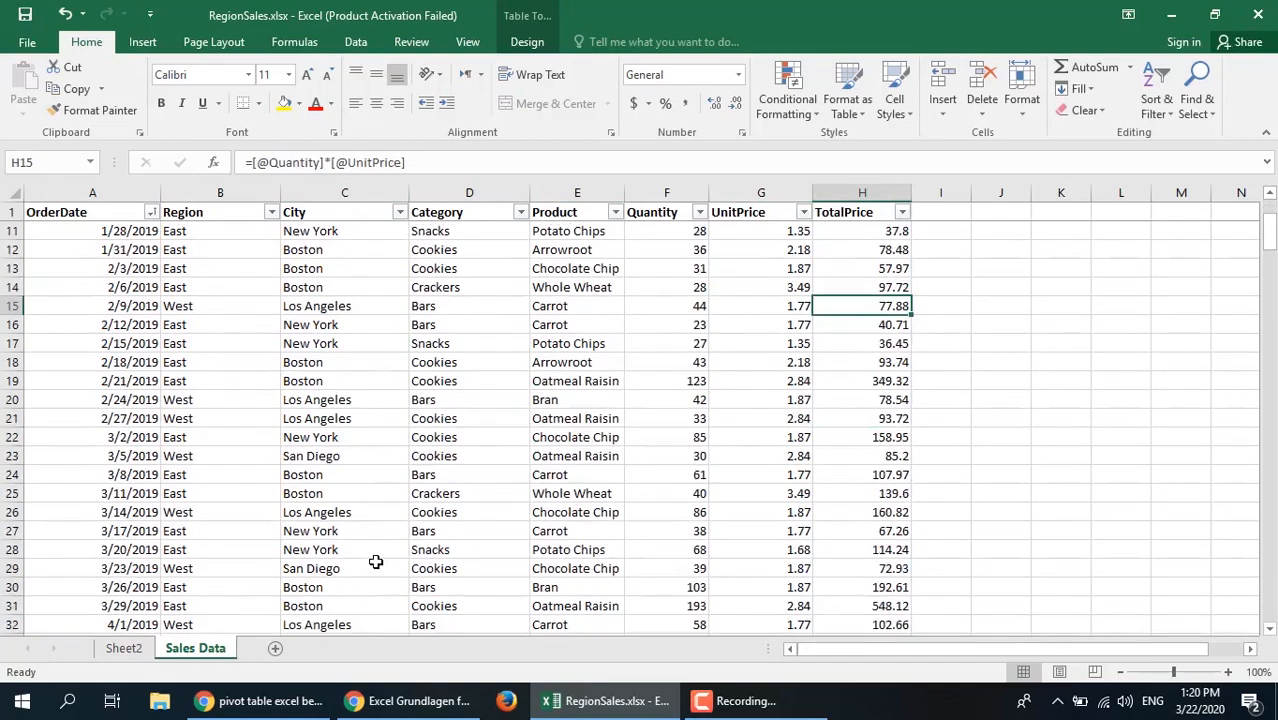
scroll(375, 562, "down", 4)
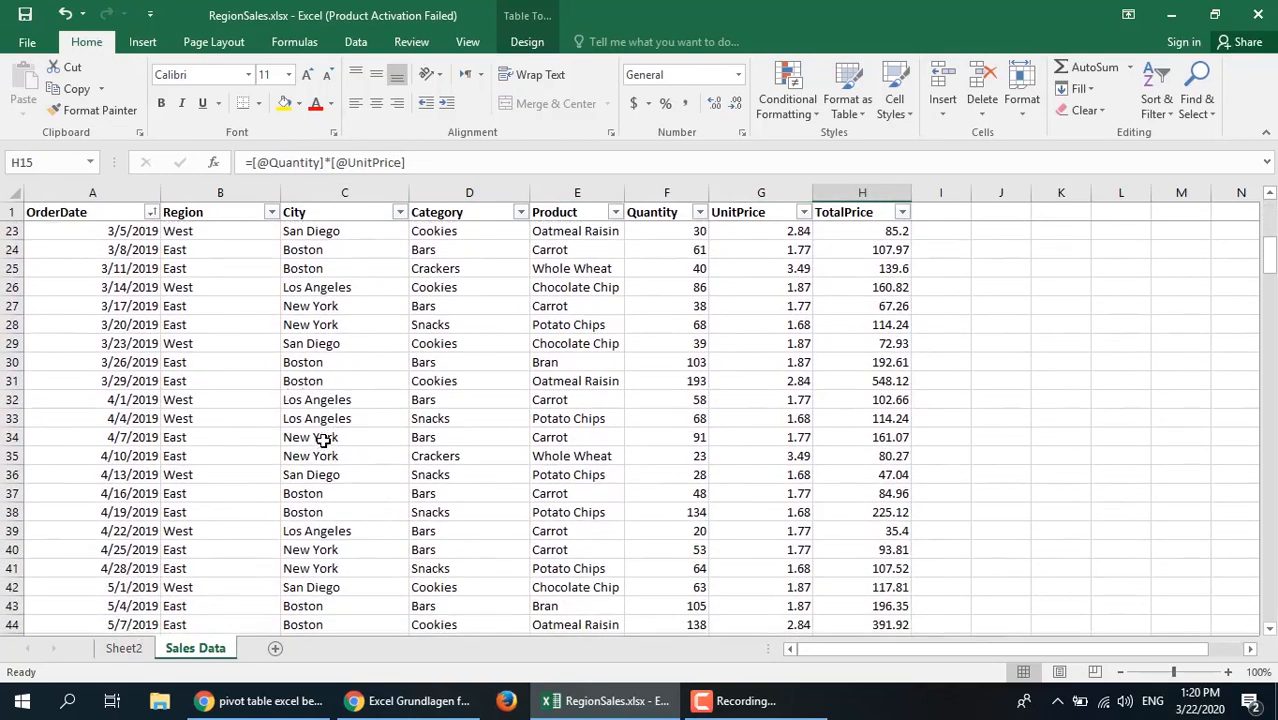
left_click(124, 649)
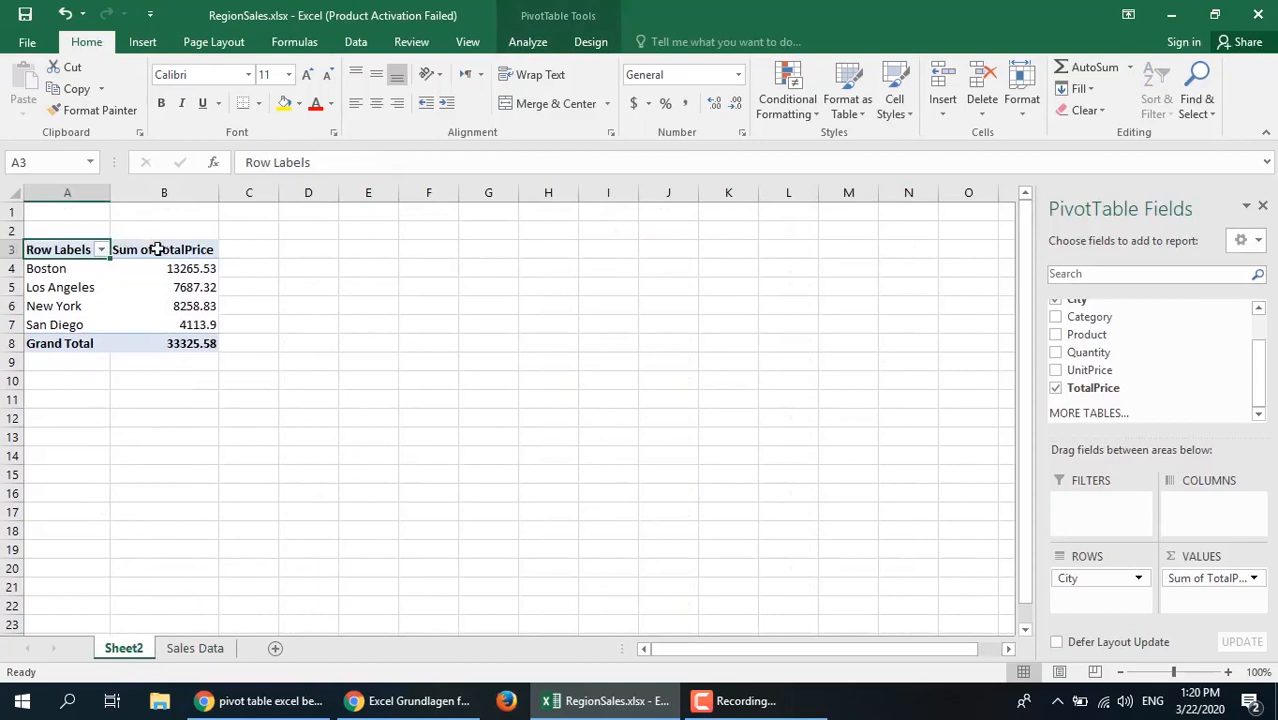
Select the Los Angeles row, and add Quantity to the PivotTable values and Category to the rows beneath City.
left_click(30, 287)
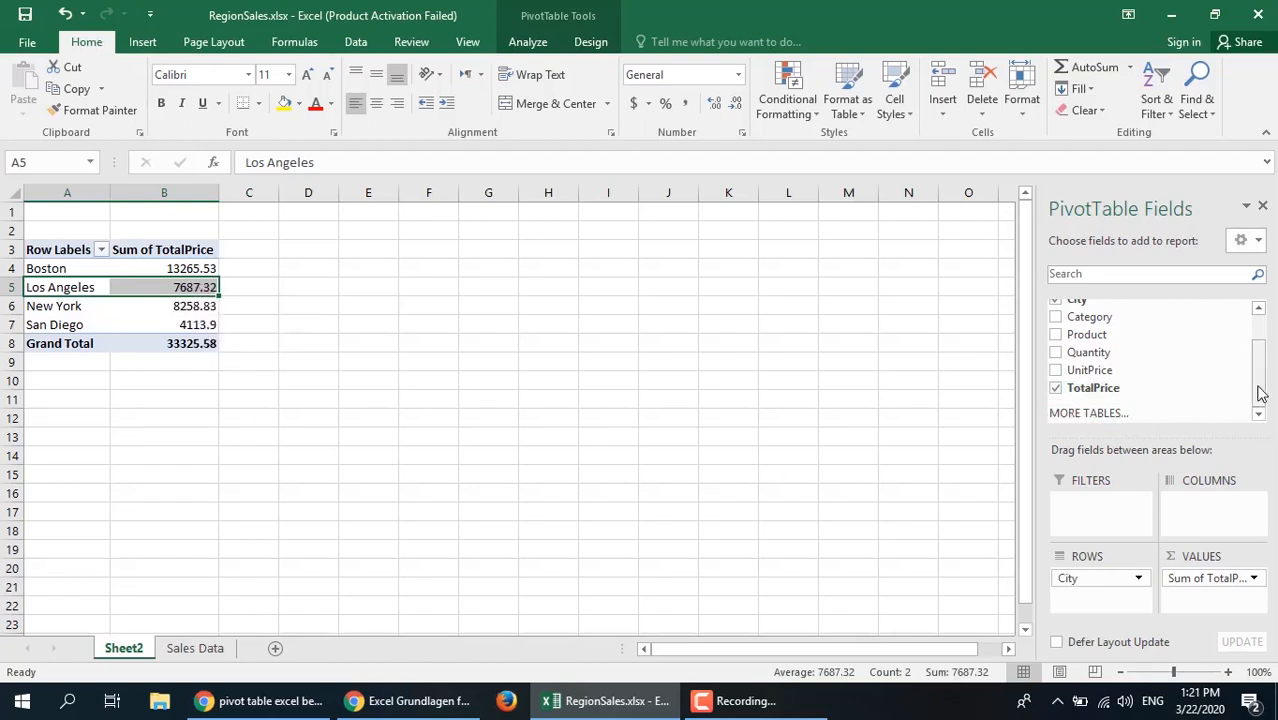
left_click_drag(1261, 393, 1266, 382)
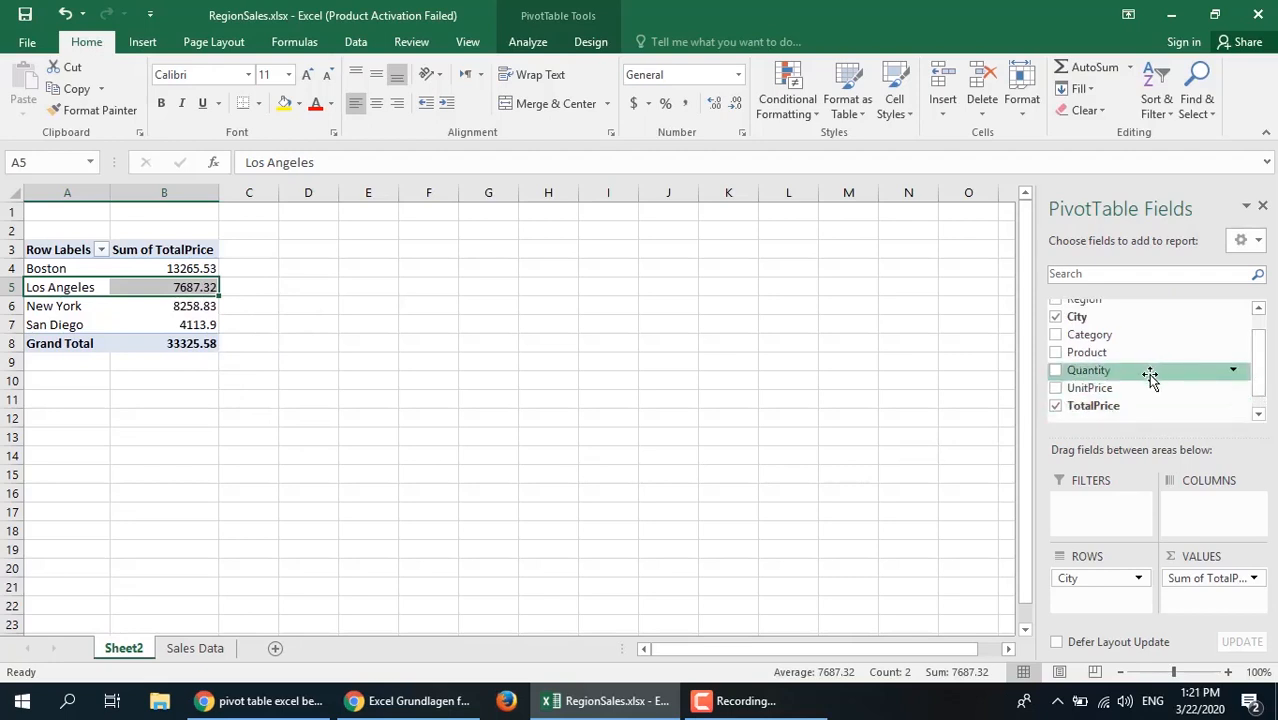
left_click(1056, 371)
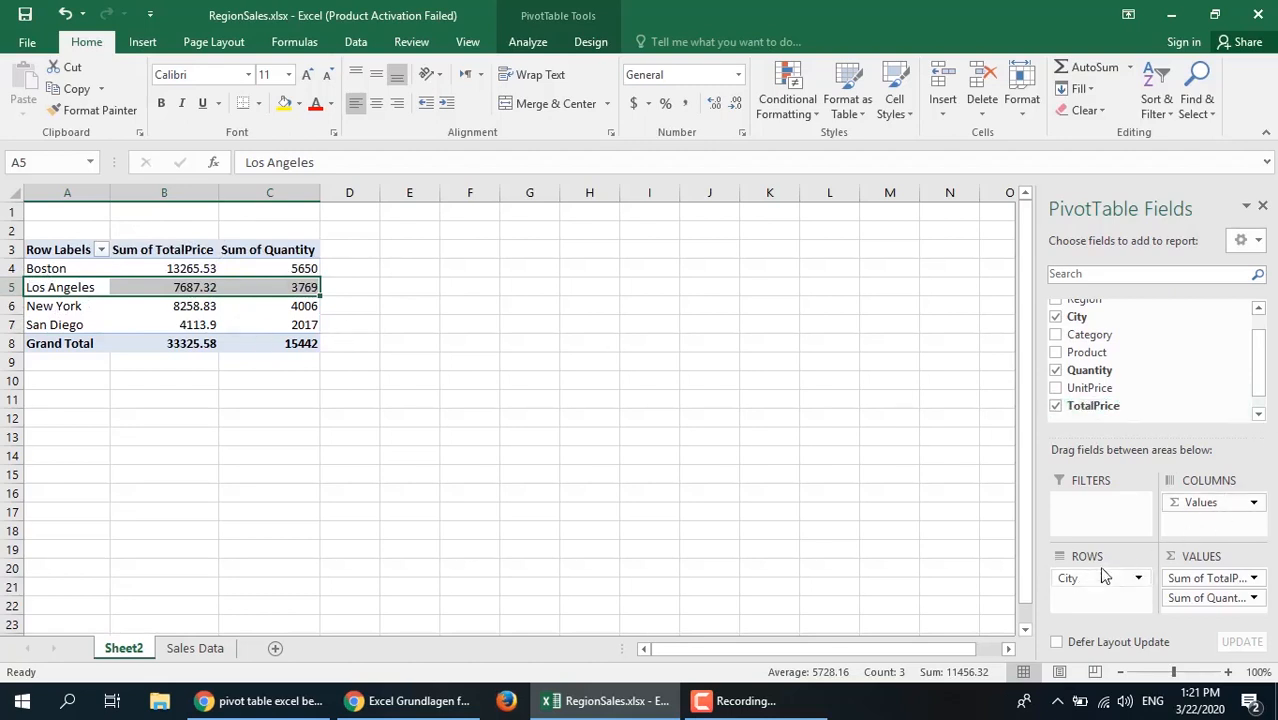
left_click(1058, 335)
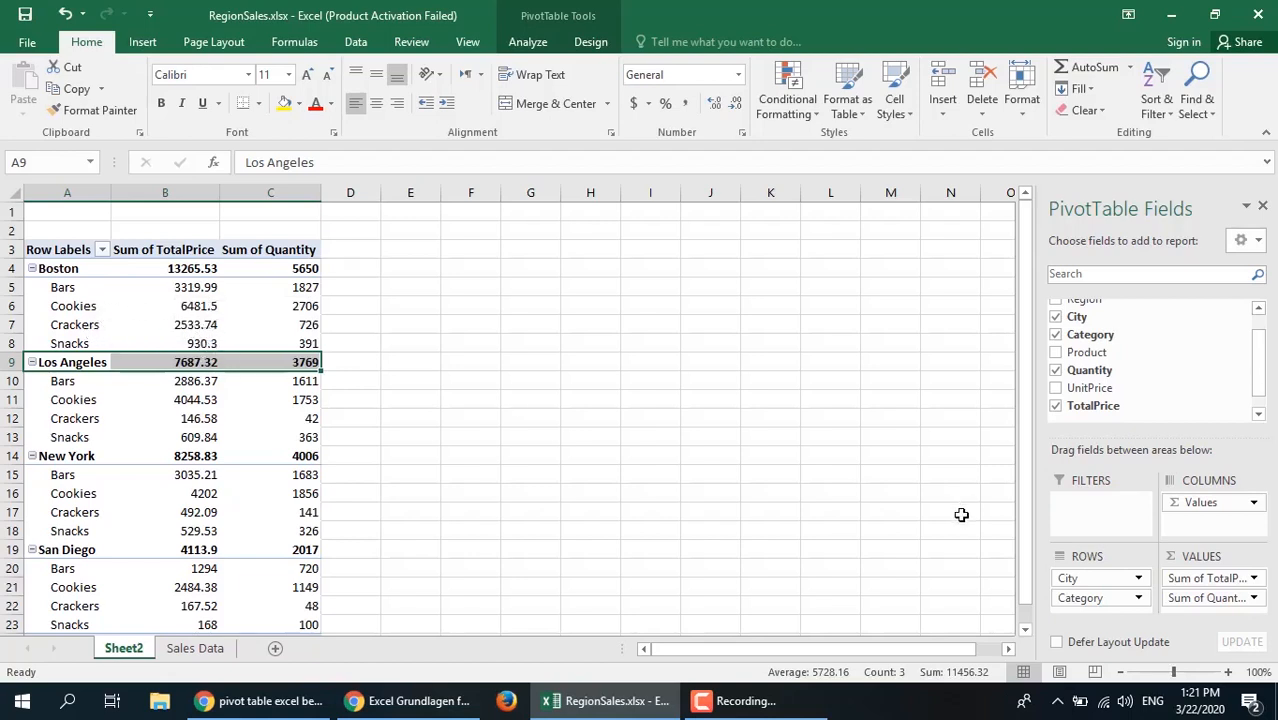
Move the Category field from the PivotTable rows to the columns, and remove it from the report.
left_click_drag(1065, 598, 1188, 522)
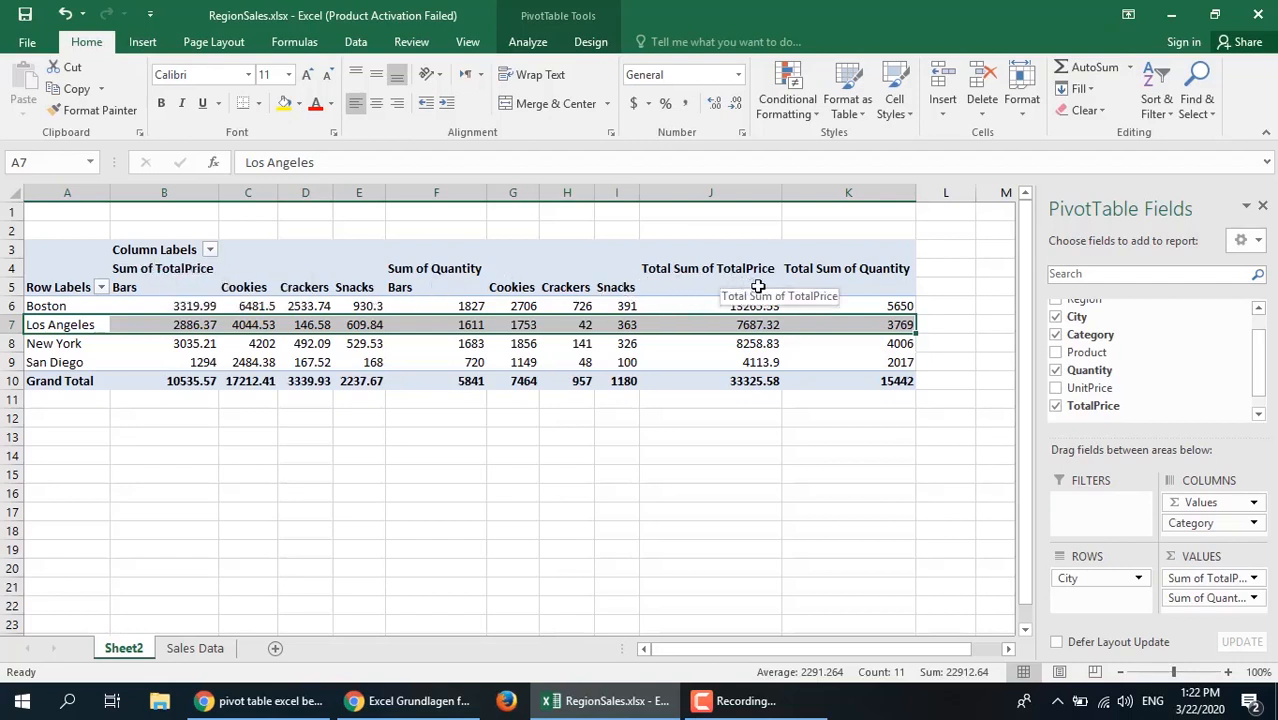
left_click(1192, 524)
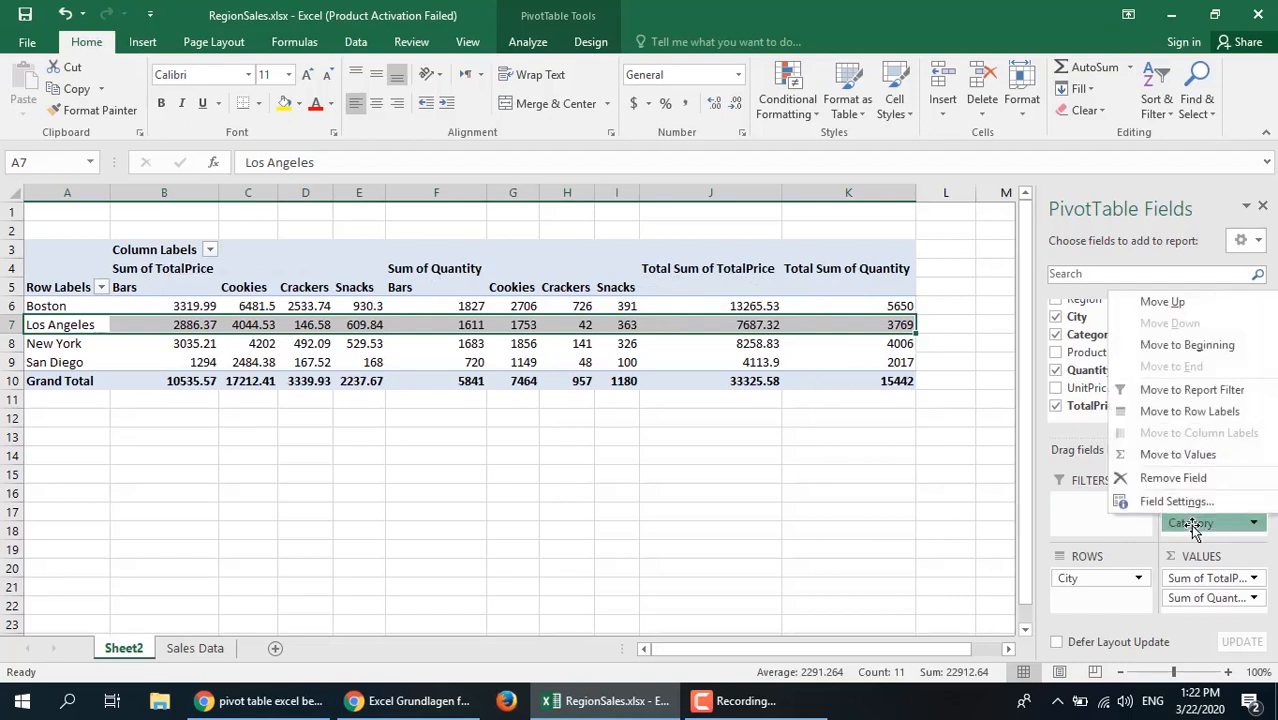
left_click(1160, 552)
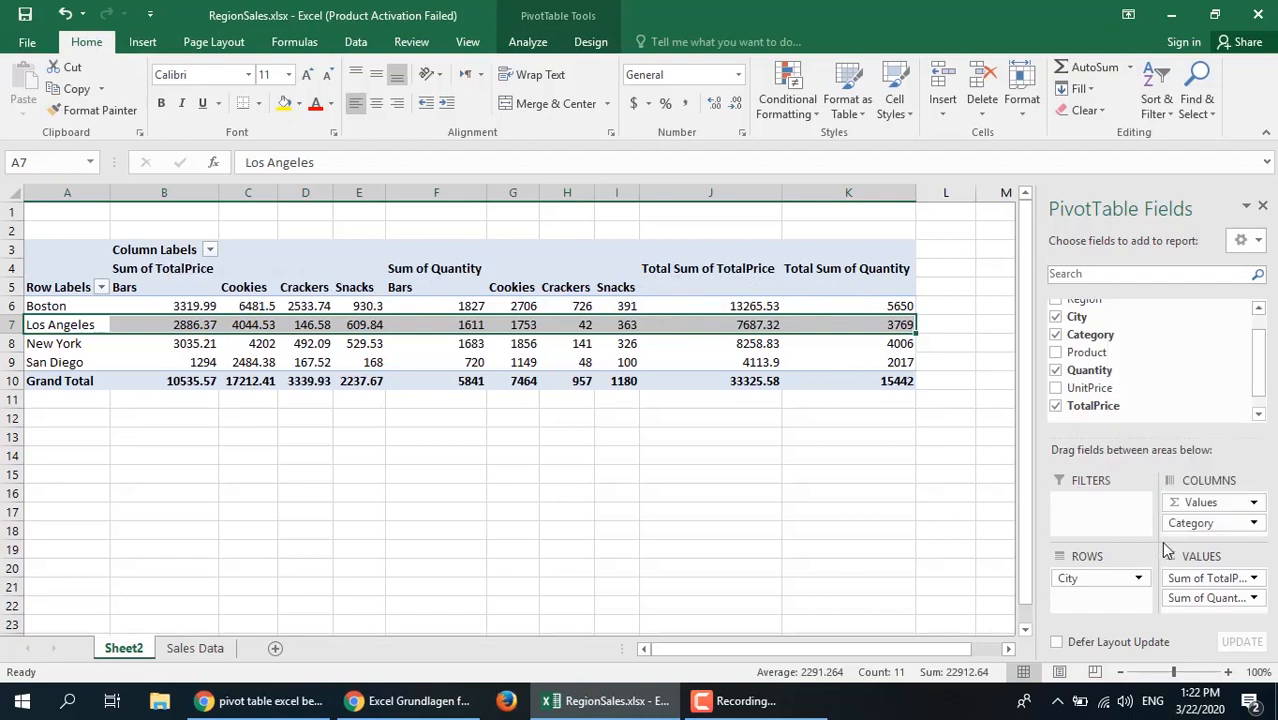
left_click(1186, 528)
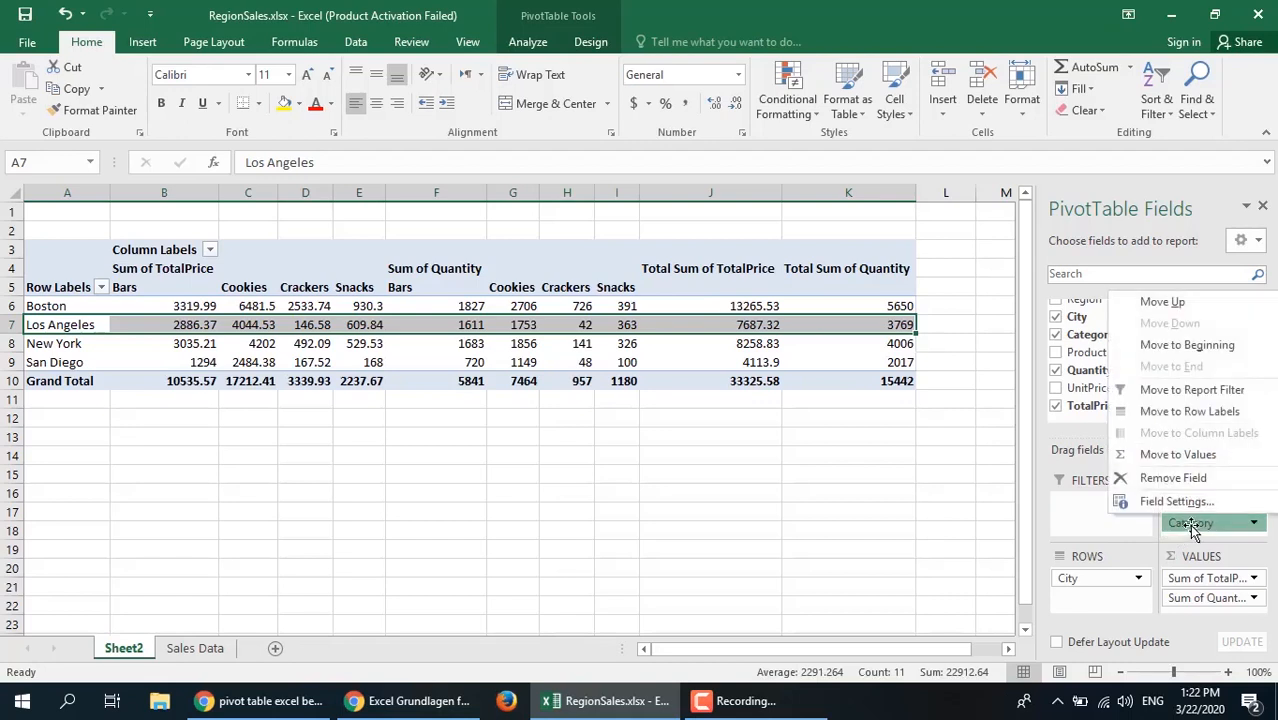
left_click(1173, 479)
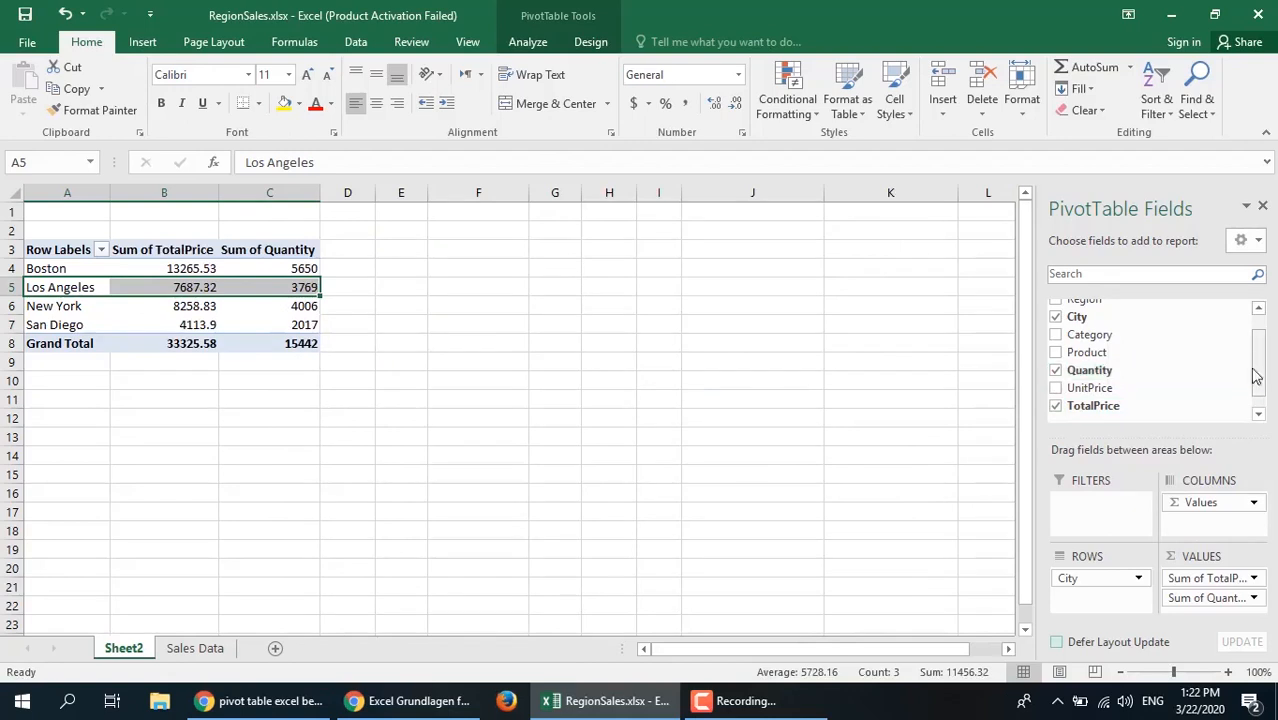
Add the Region field to the PivotTable and move it from rows to columns and on to the report filters.
left_click_drag(1257, 375, 1257, 360)
left_click(1056, 324)
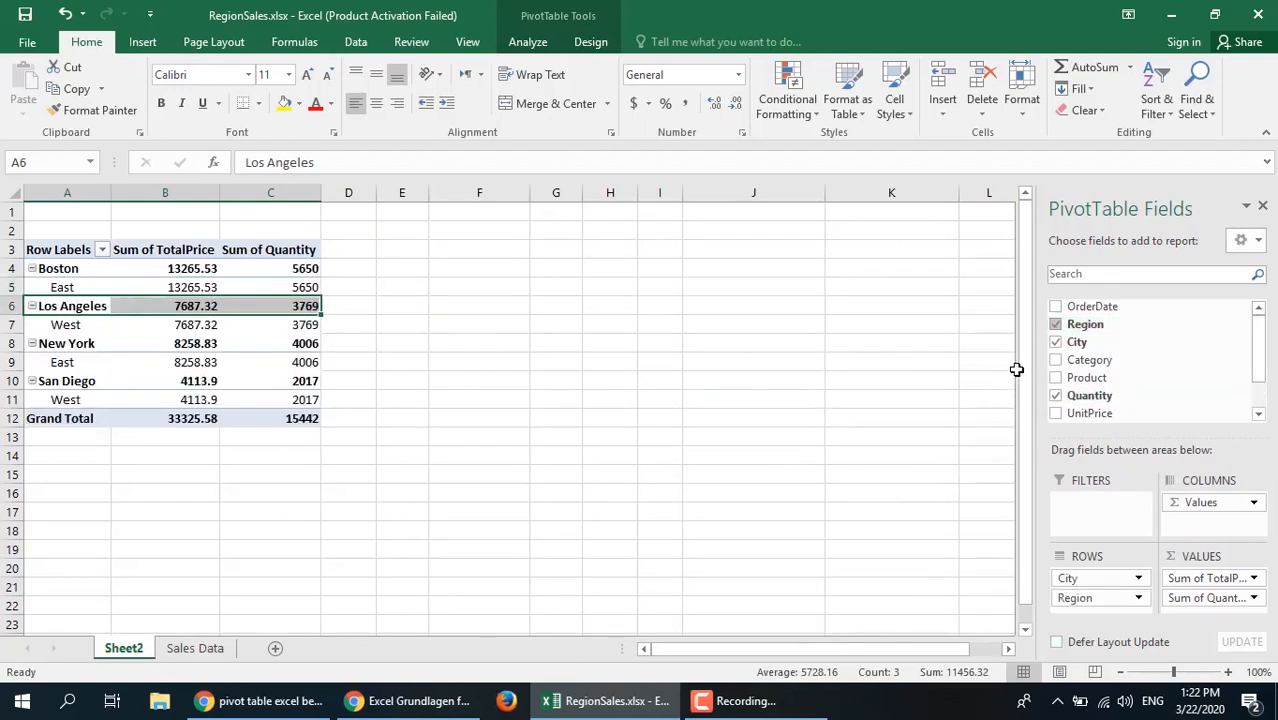
left_click_drag(1066, 598, 1205, 525)
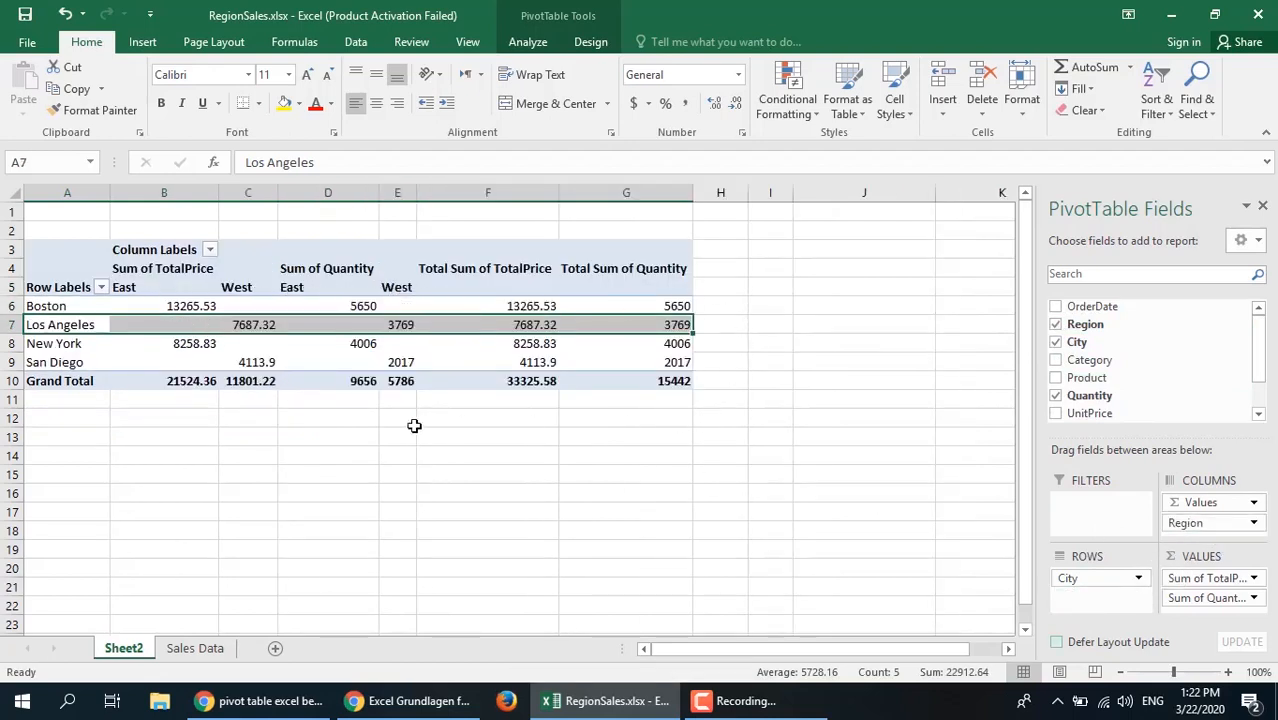
left_click_drag(1192, 530, 1093, 523)
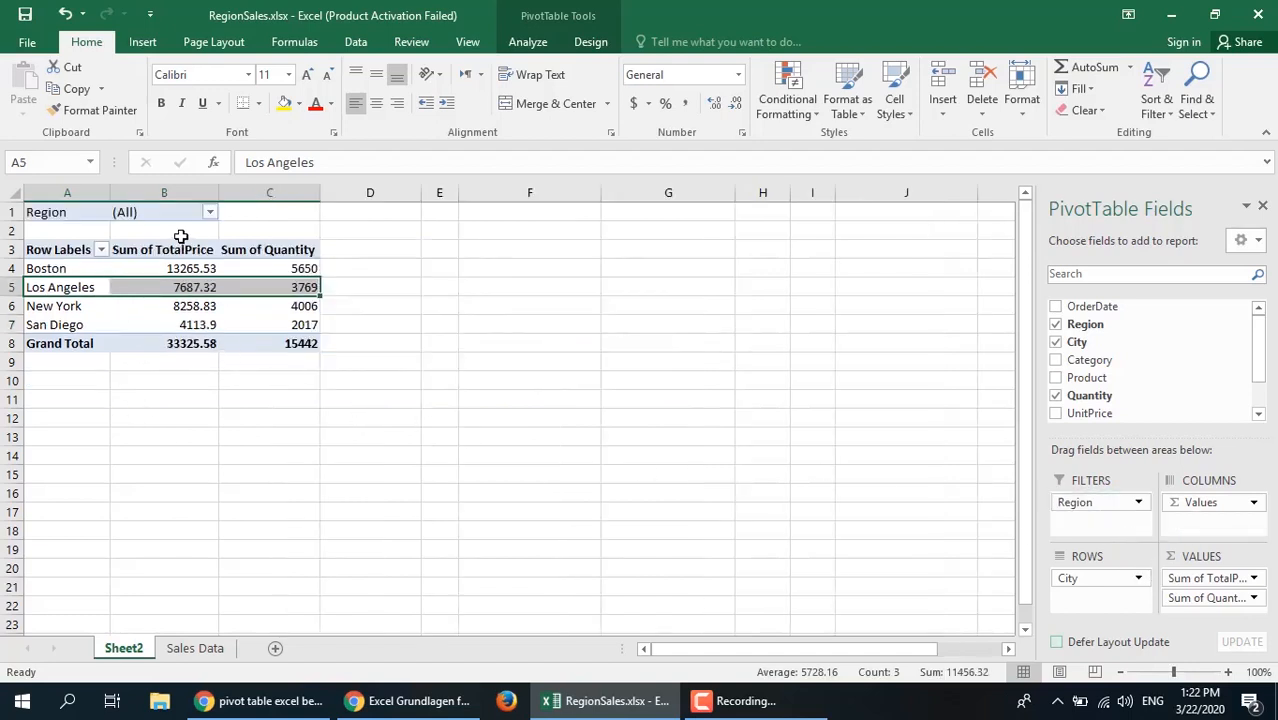
Filter the PivotTable by Region to show only East.
left_click(209, 212)
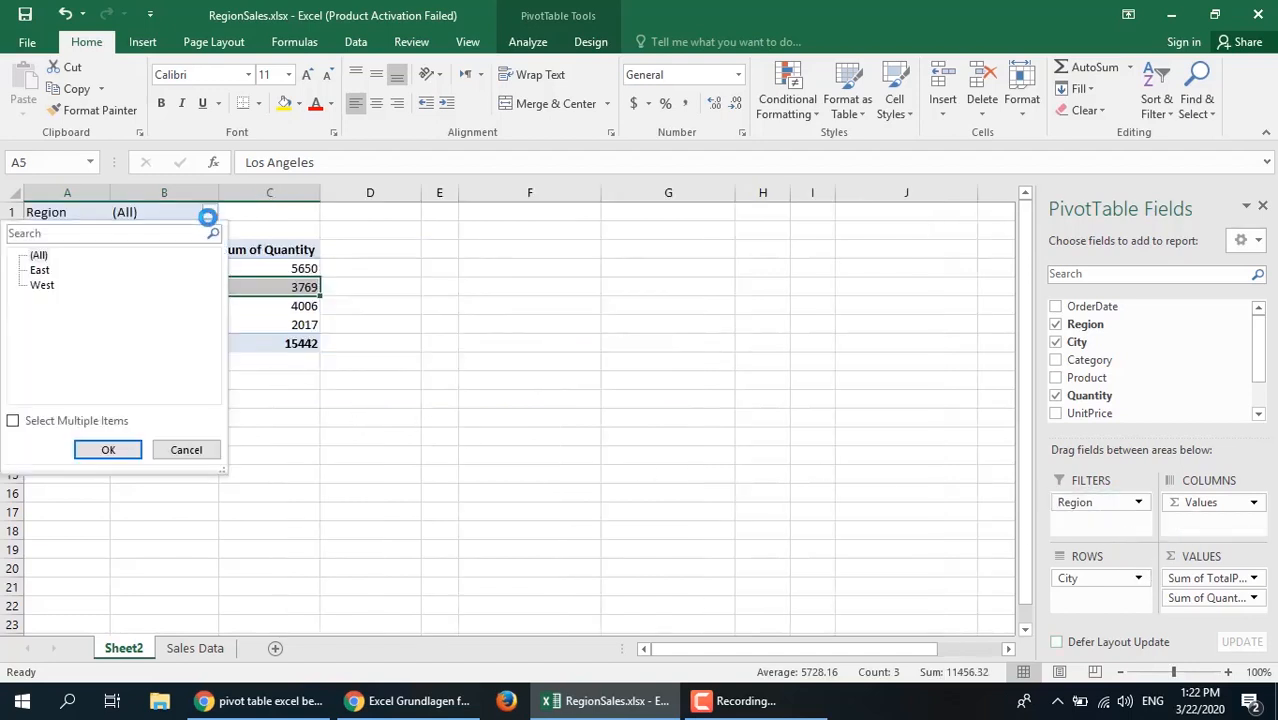
left_click(40, 270)
left_click(93, 452)
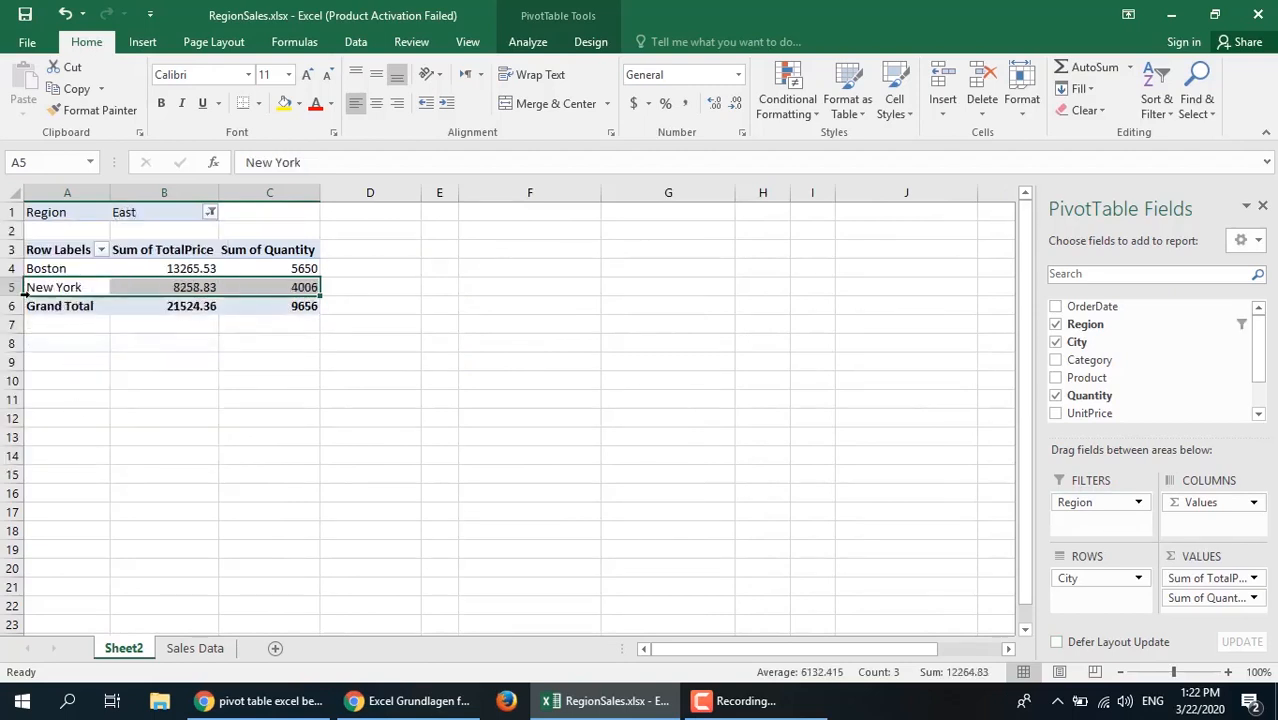
Set the PivotTable's Region filter to West.
left_click(209, 213)
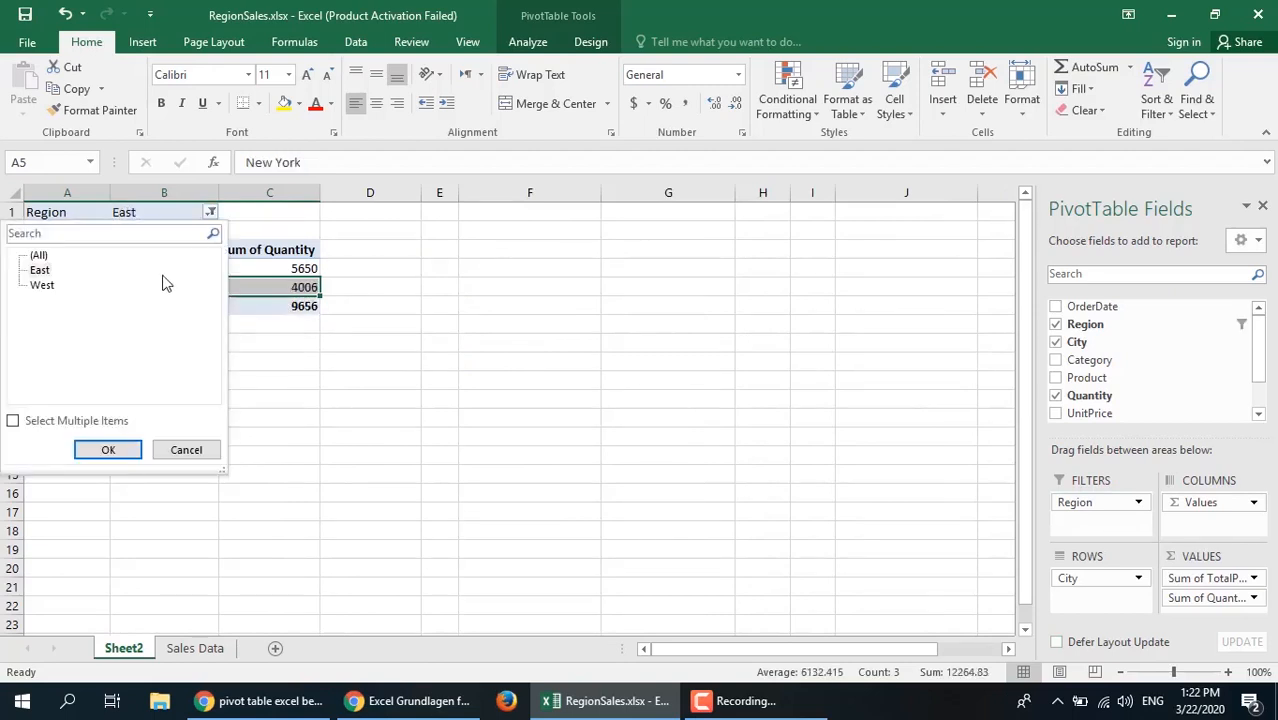
left_click(42, 287)
left_click(121, 451)
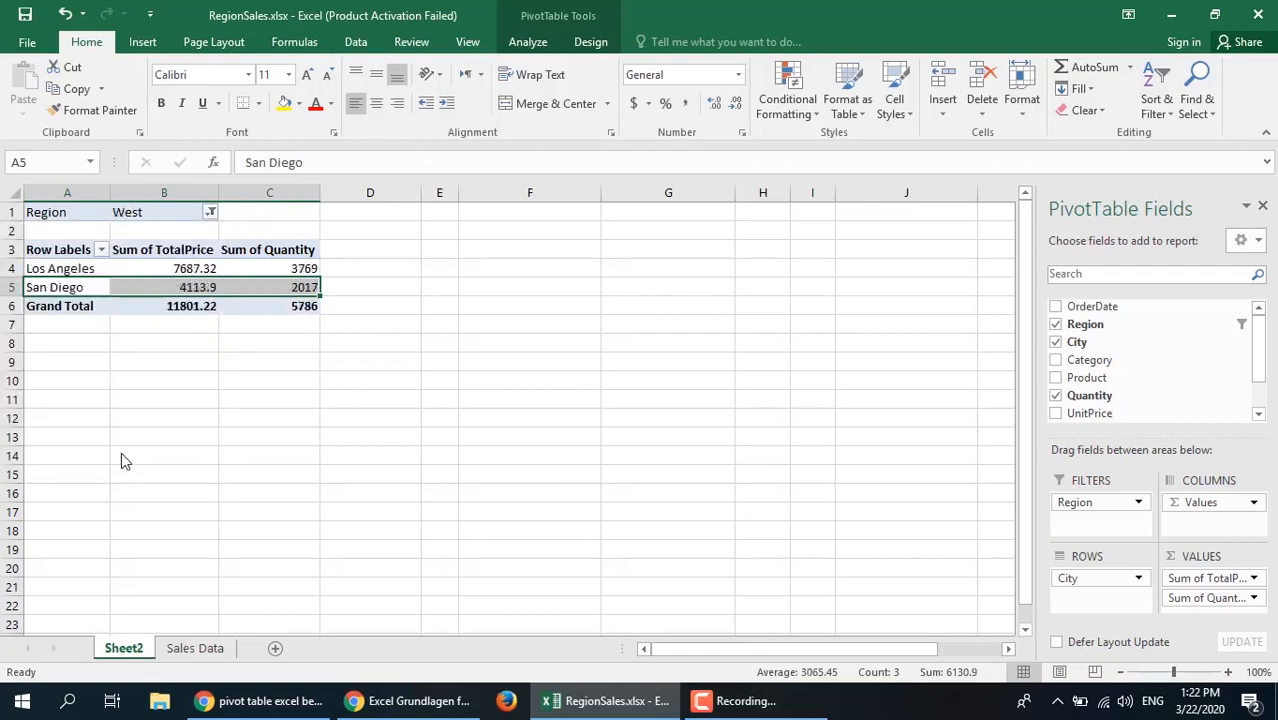